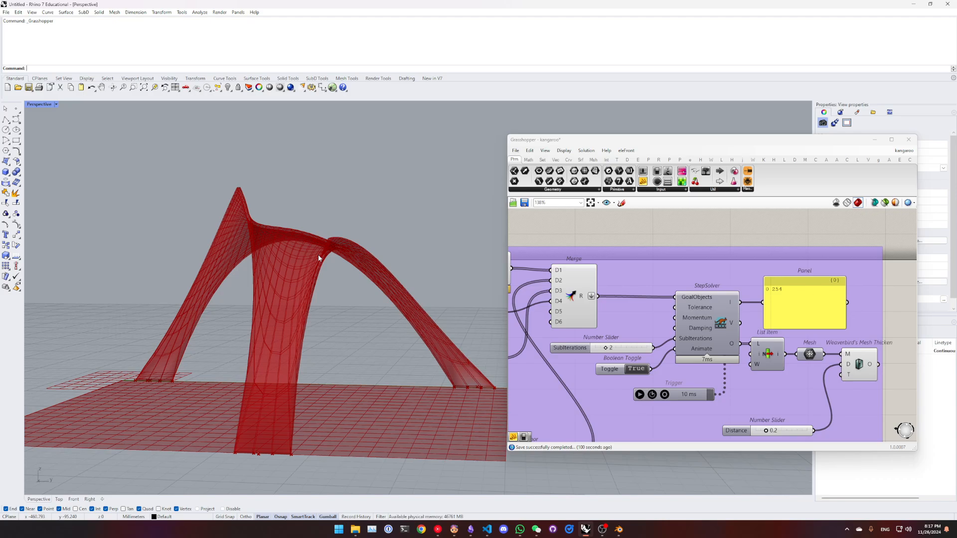
Step: Reset the StepSolver simulation with its Boolean toggle, run it with the 10 ms trigger until the mesh rises into an arched form, and pause it
right_click_drag(267, 225, 328, 243)
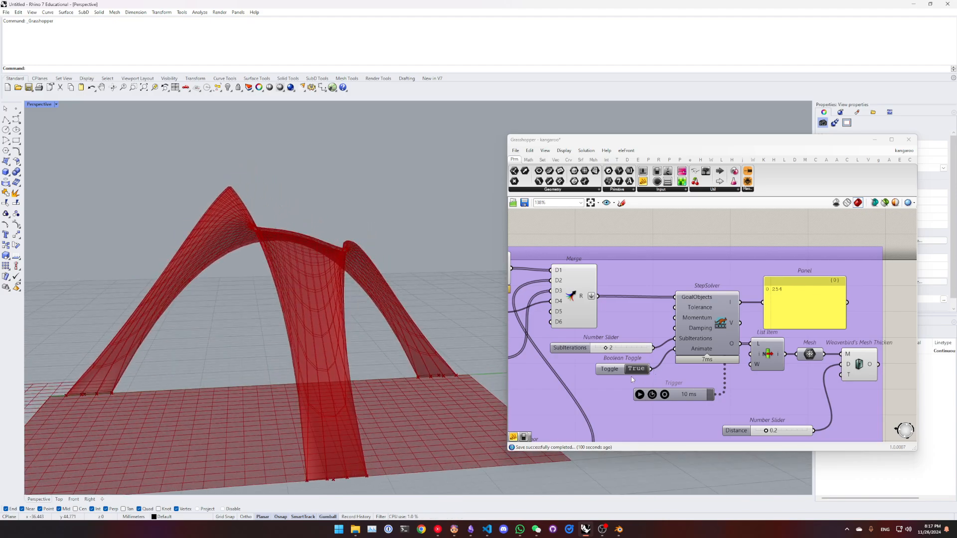
right_click_drag(474, 319, 429, 335)
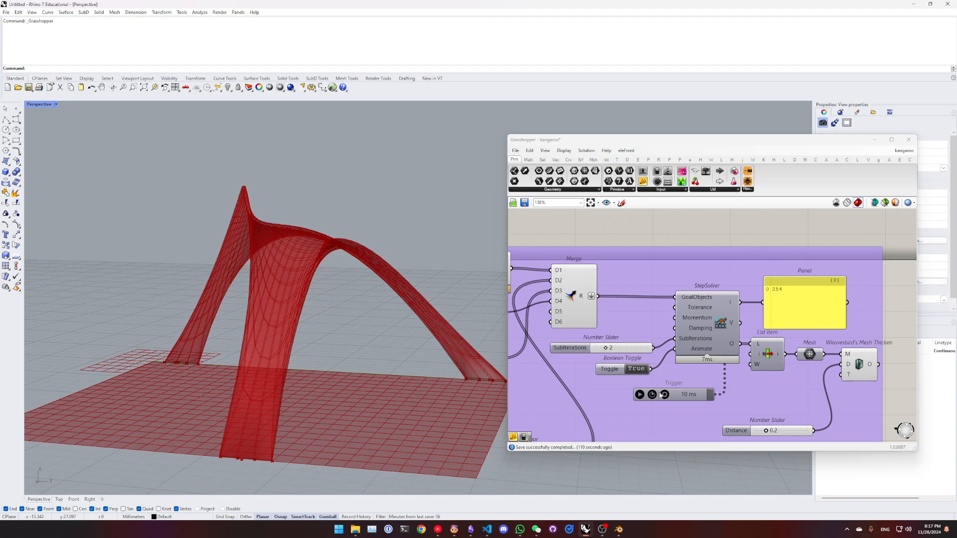
double_click(628, 371)
double_click(643, 371)
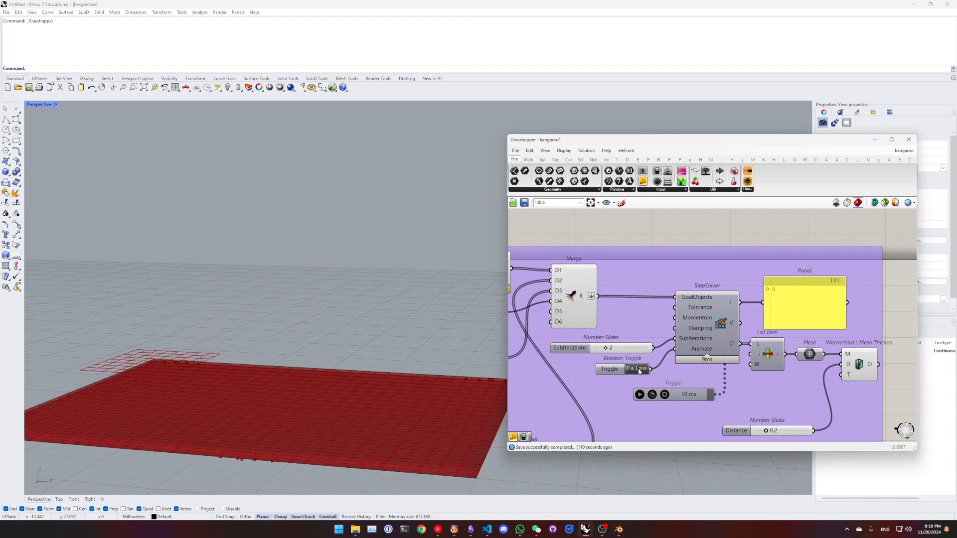
left_click(640, 395)
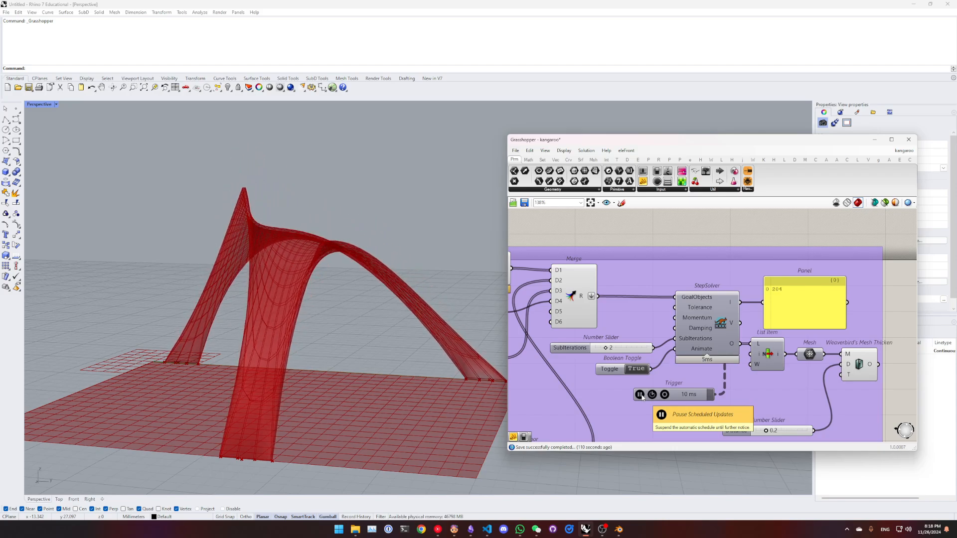
left_click(641, 396)
right_click_drag(288, 322, 333, 331)
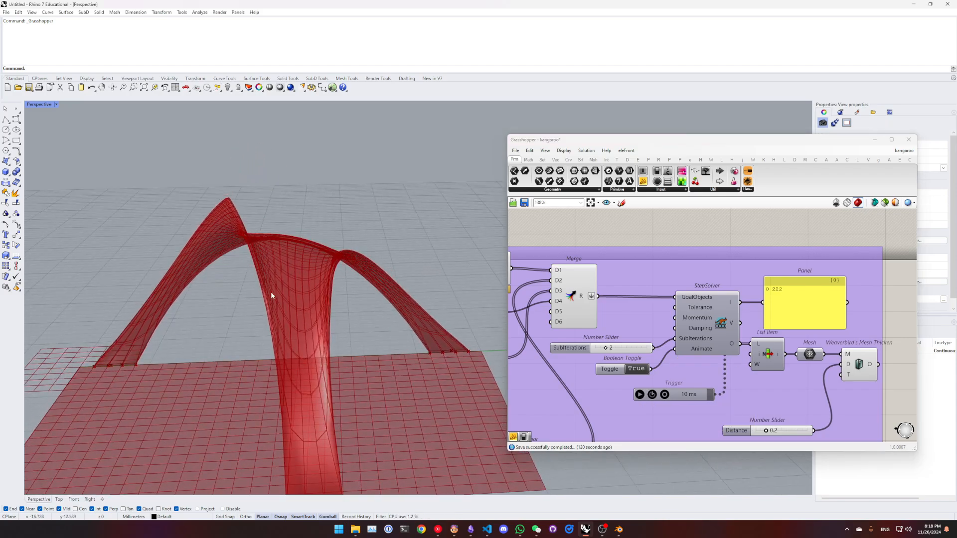
right_click_drag(437, 295, 474, 327)
Step: Connect the output of Weaverbird's Mesh Thicken to the G input of Serialize Geometry in the Sender group
scroll(684, 332, "down", 4)
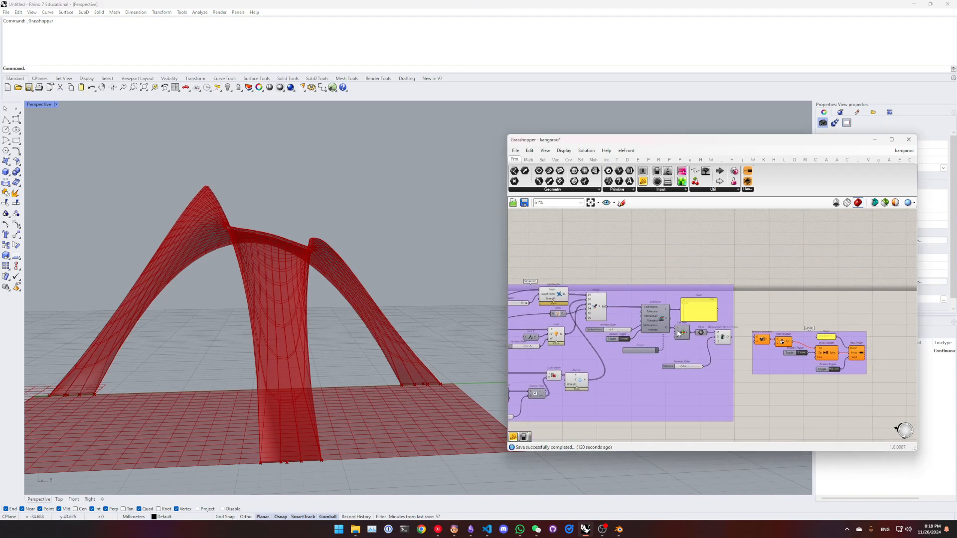
scroll(679, 331, "up", 4)
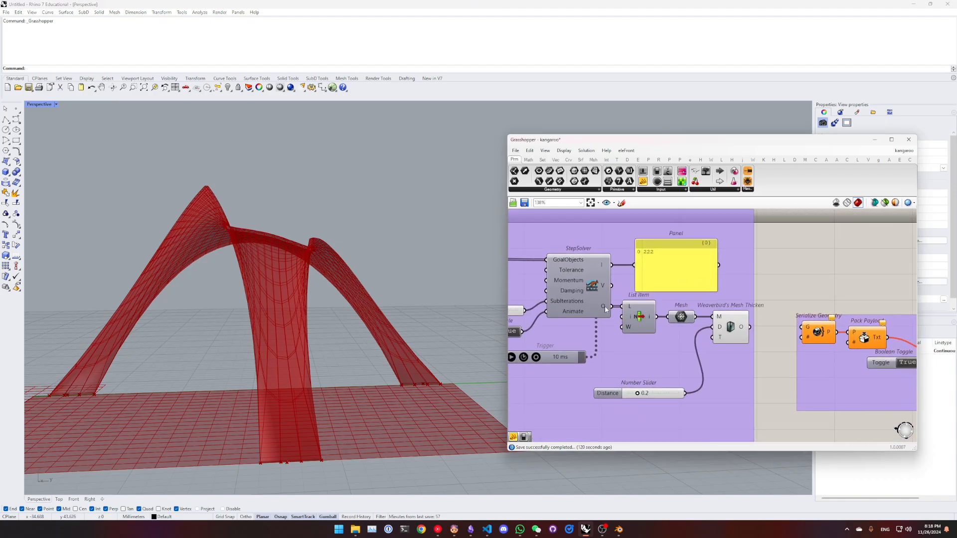
right_click_drag(720, 326, 567, 316)
left_click(644, 342)
left_click_drag(564, 333, 616, 333)
left_click(680, 296)
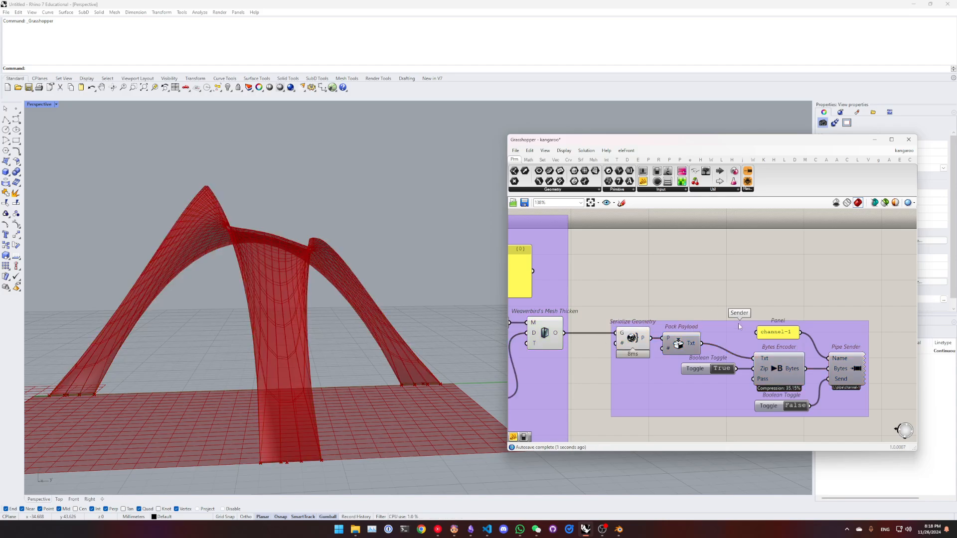
Step: Examine the Sender group's chain from Serialize Geometry through Pack Payload and Bytes Encoder to Pipe Sender
right_click_drag(782, 343, 711, 341)
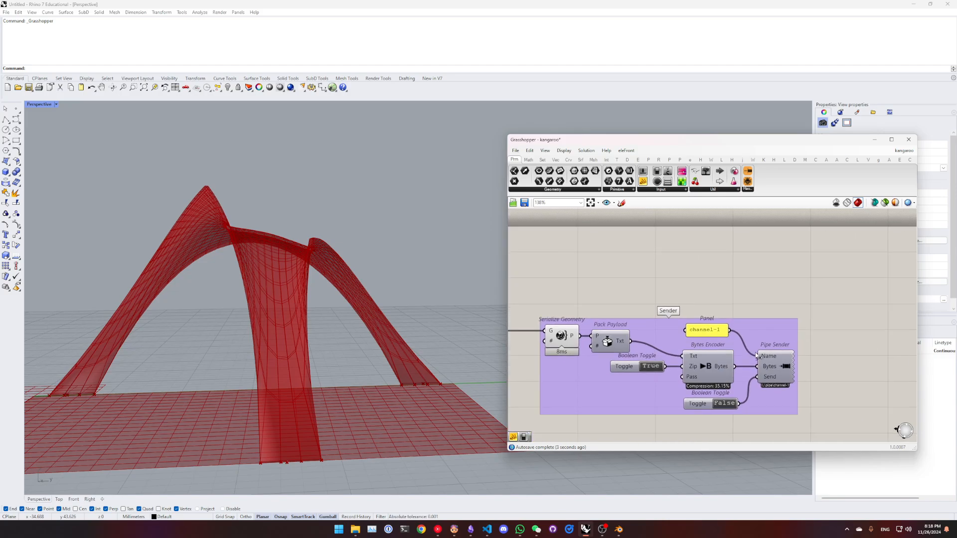
right_click_drag(551, 336, 595, 335)
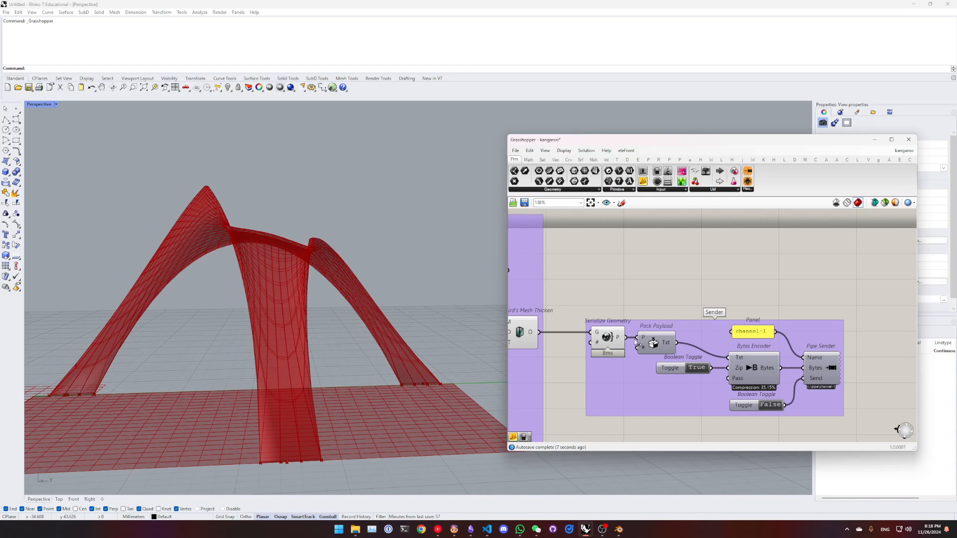
mouse_move(669, 347)
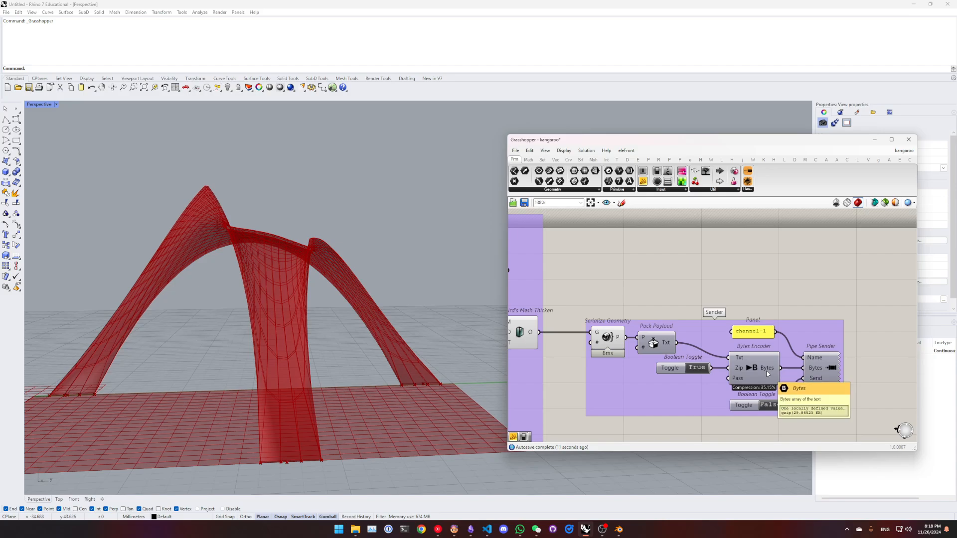
right_click_drag(767, 370, 702, 369)
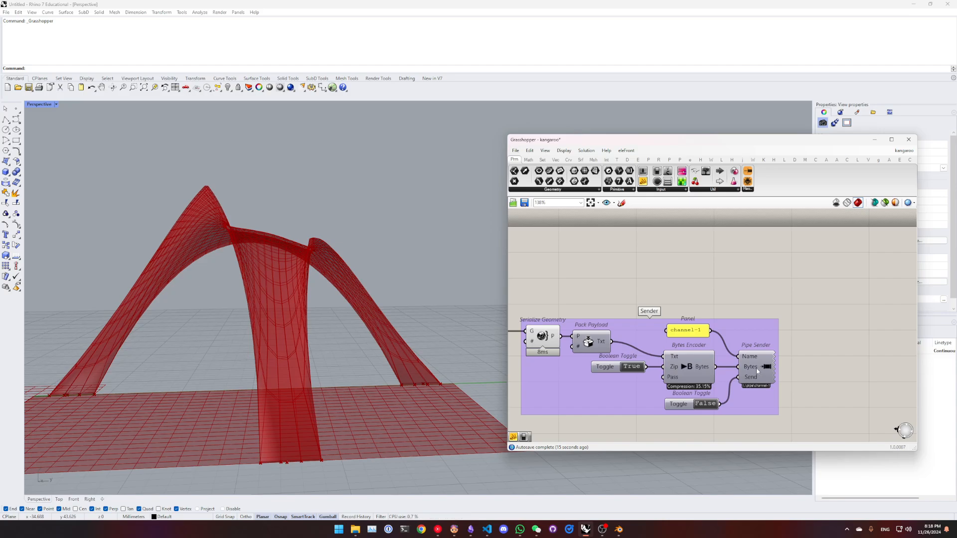
scroll(703, 340, "down", 5)
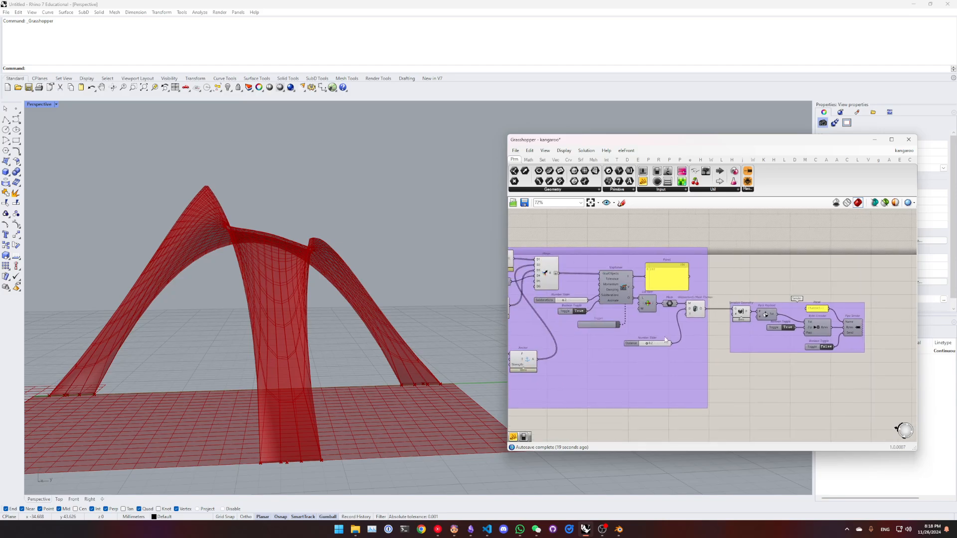
Step: Switch to Blender, add a new Portal Server connection for channel-1 and expand its settings
left_click(618, 529)
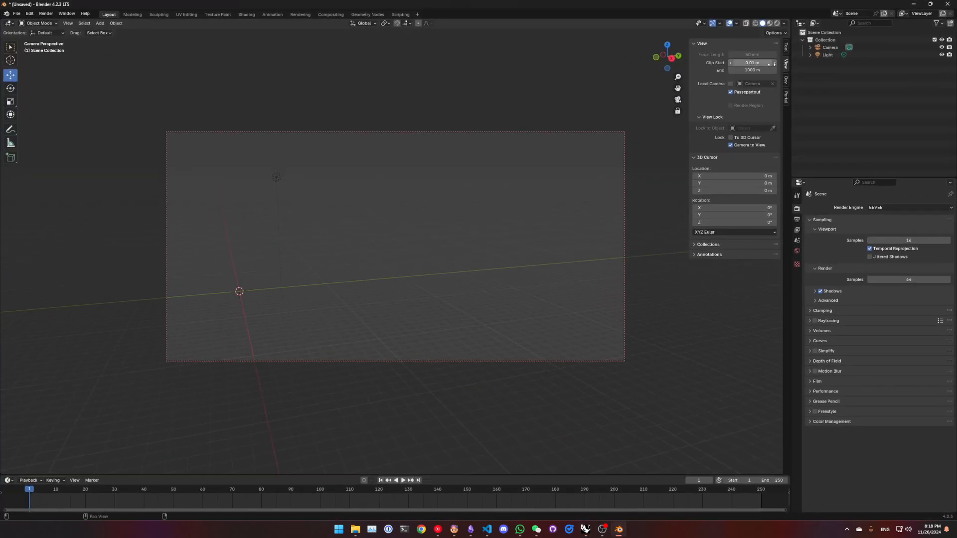
left_click(782, 97)
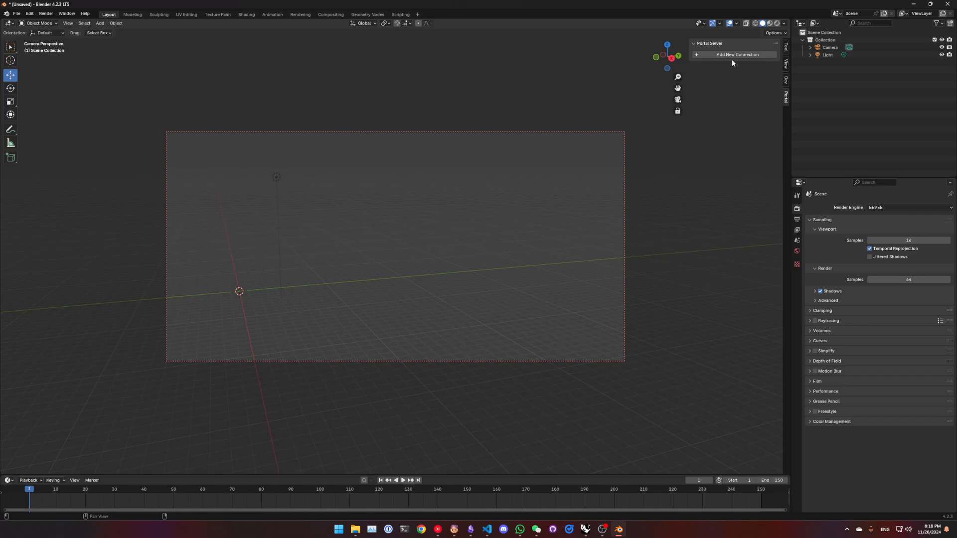
left_click(737, 56)
left_click(698, 56)
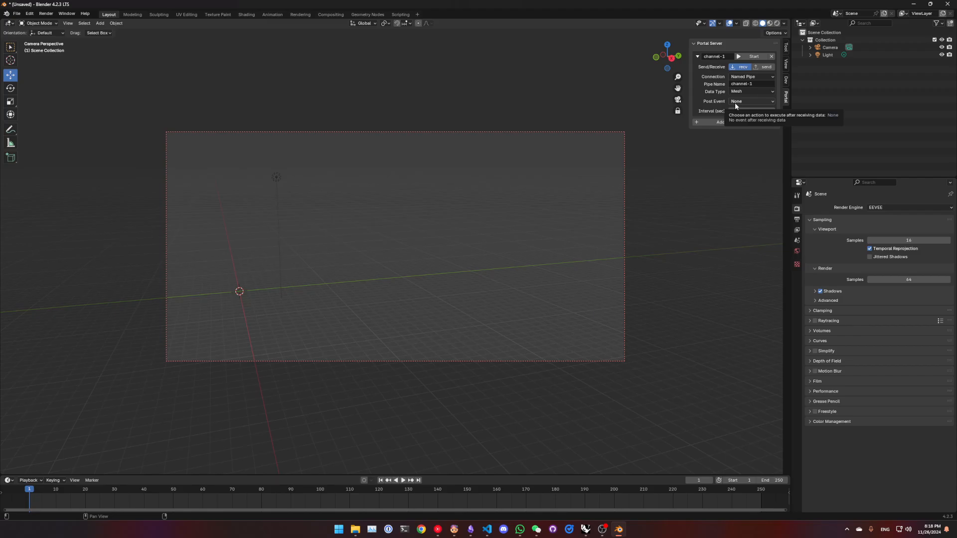
Step: Set the post event of the channel-1 connection to Render Frame
left_click(734, 102)
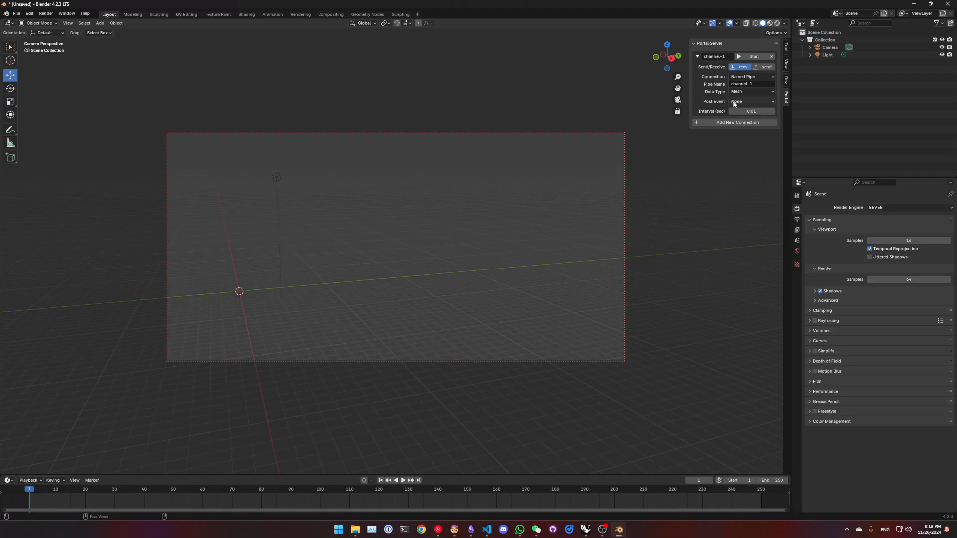
left_click(755, 101)
left_click(743, 119)
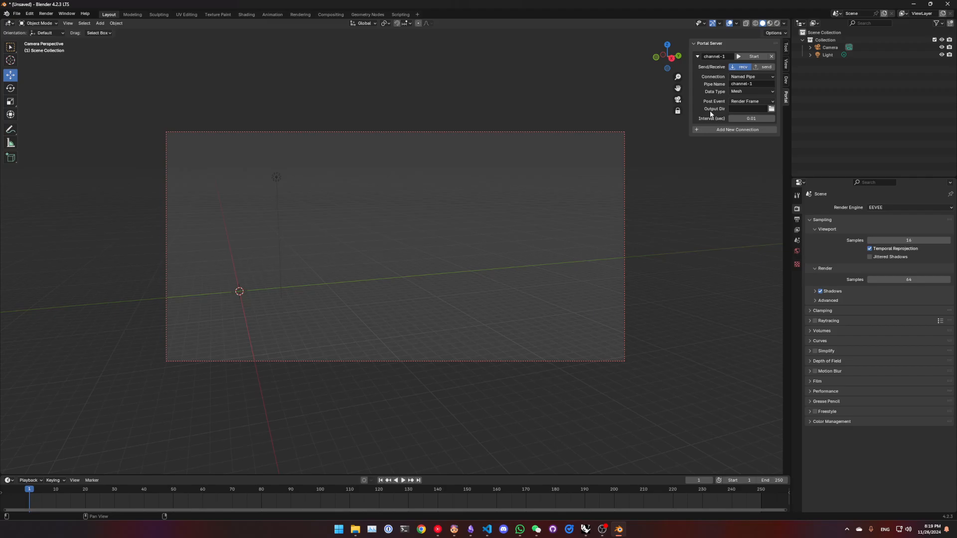
Step: Create a folder named renders on the Desktop and set it as the output directory of channel-1
left_click(771, 109)
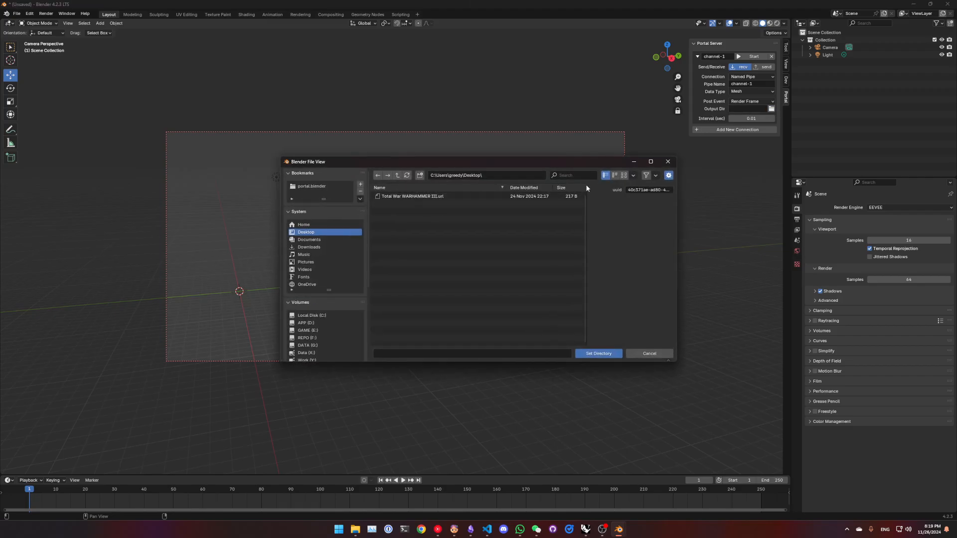
left_click(421, 178)
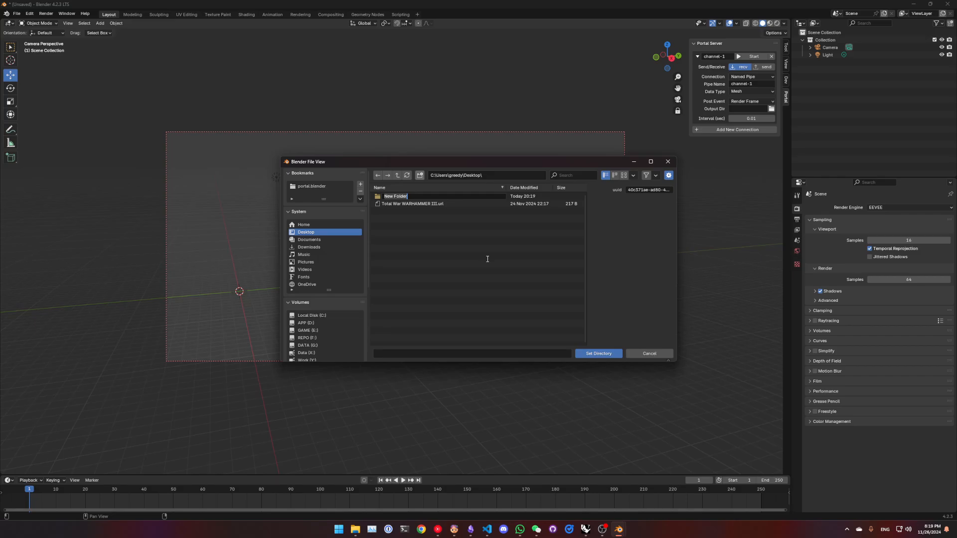
type("renders")
key("Return")
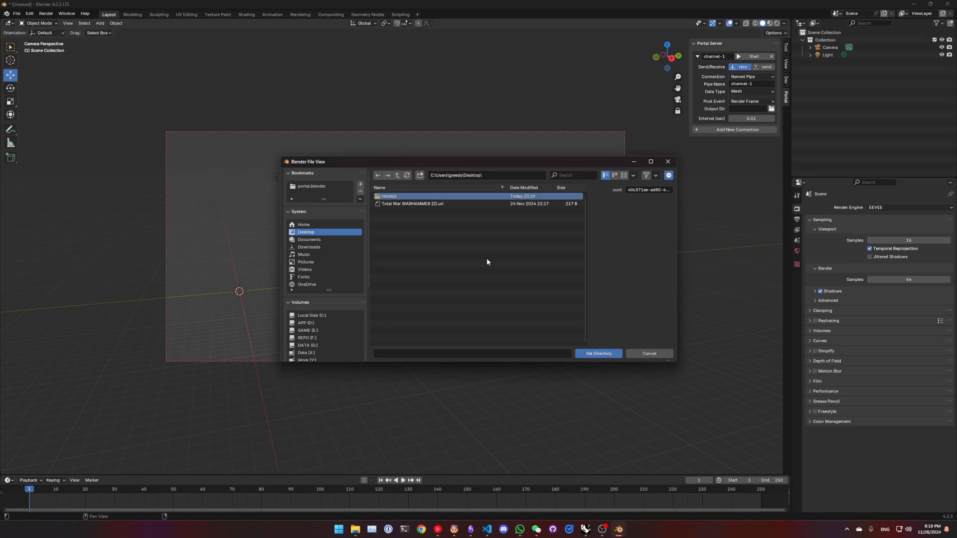
double_click(562, 196)
left_click(599, 353)
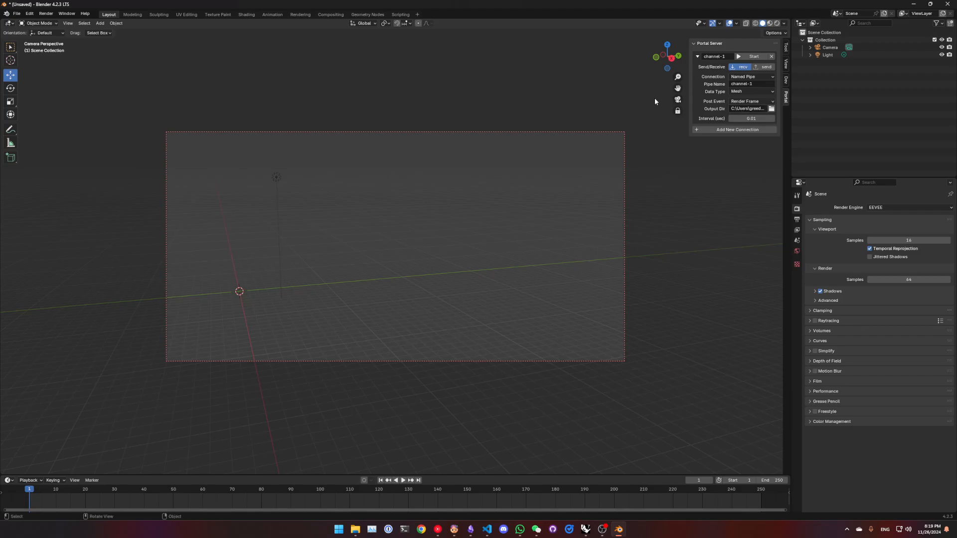
Step: Add a second Portal connection for channel-2, switch it to send, and set its trigger event to Render Complete
left_click(737, 131)
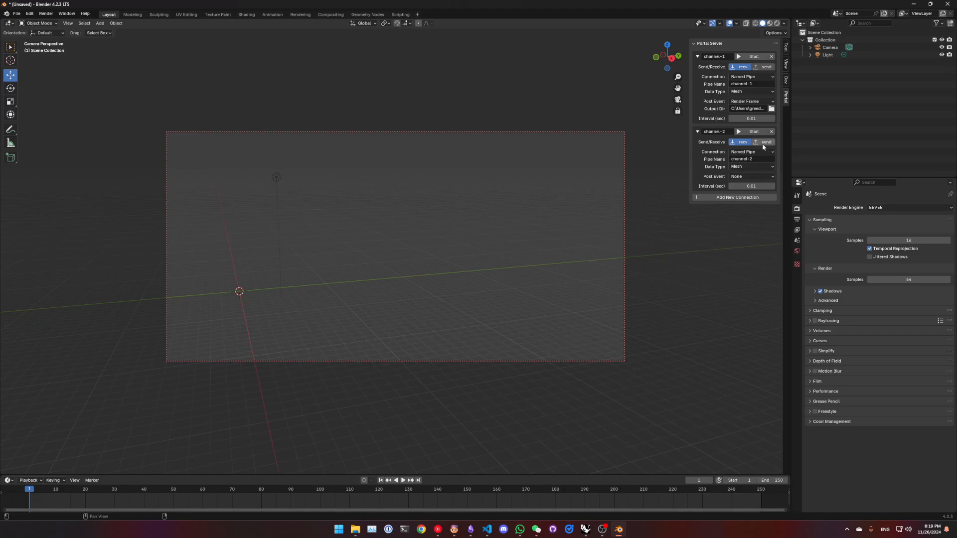
left_click(764, 143)
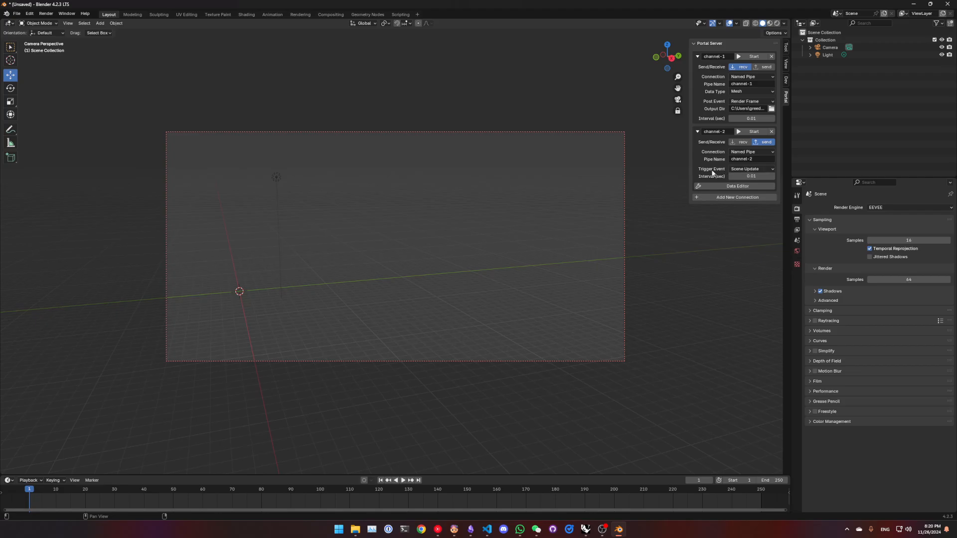
left_click(753, 171)
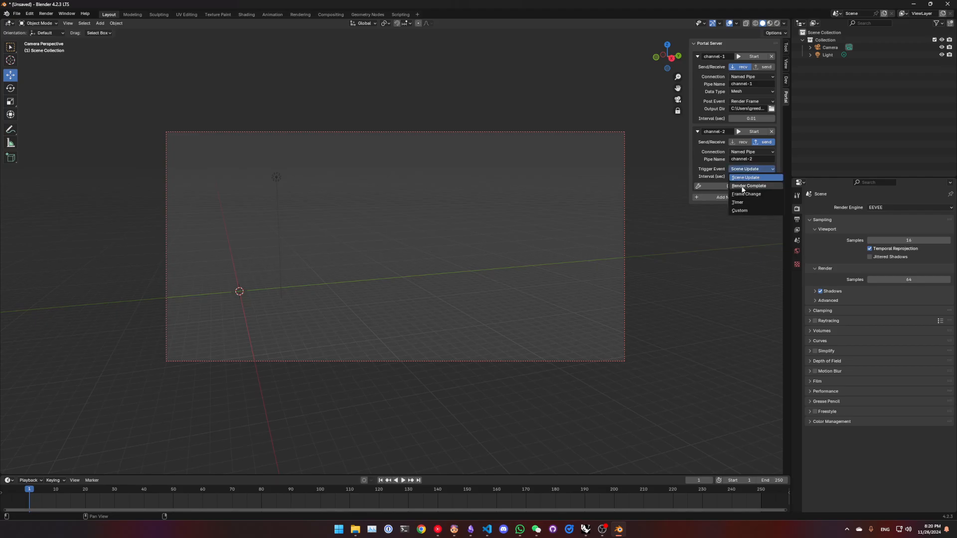
left_click(766, 186)
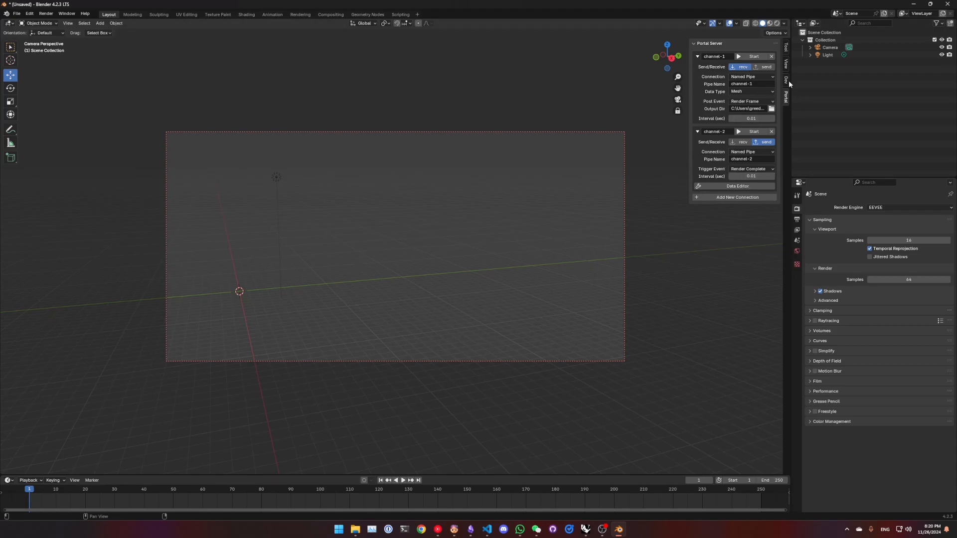
Step: Add a dictionary item to the data sent on channel-2, with Timestamp as its value type
left_click(750, 186)
left_click(825, 191)
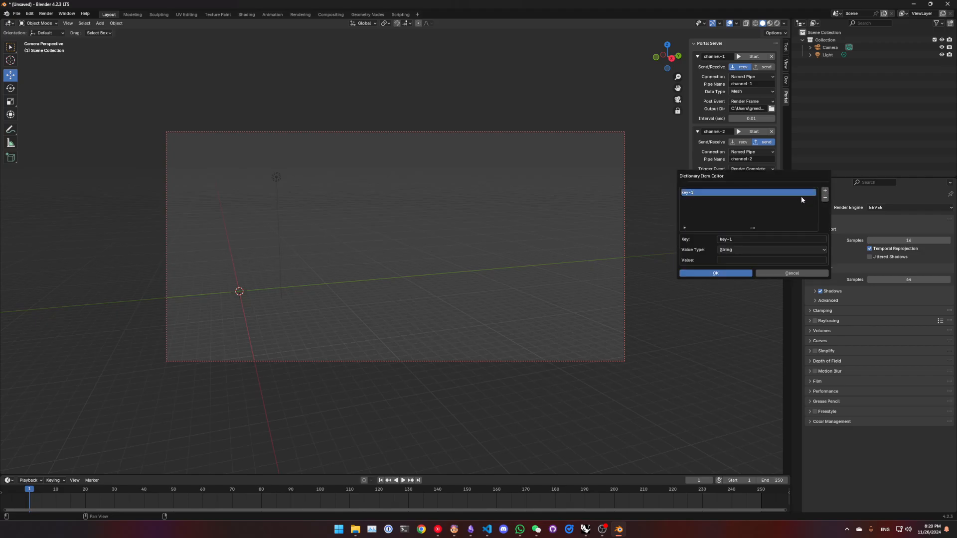
left_click(757, 249)
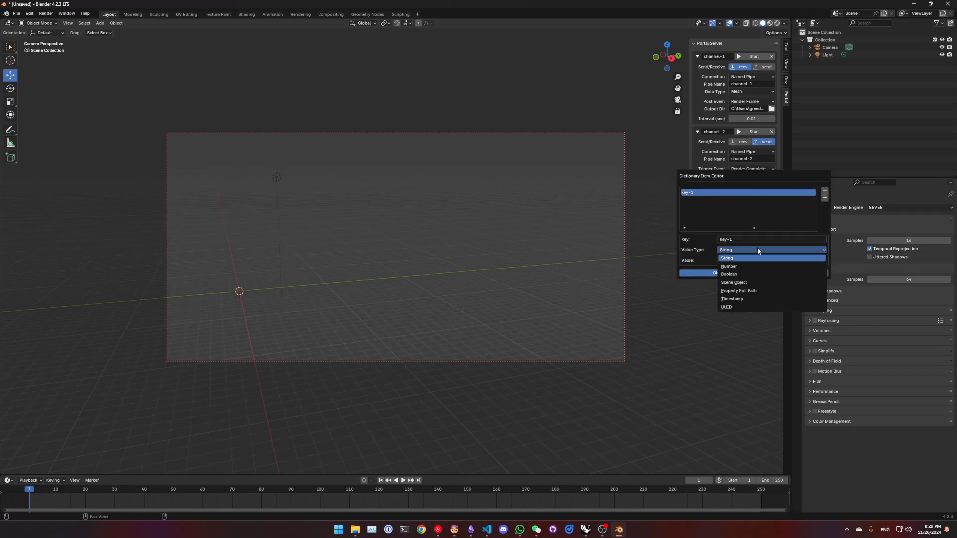
left_click(732, 299)
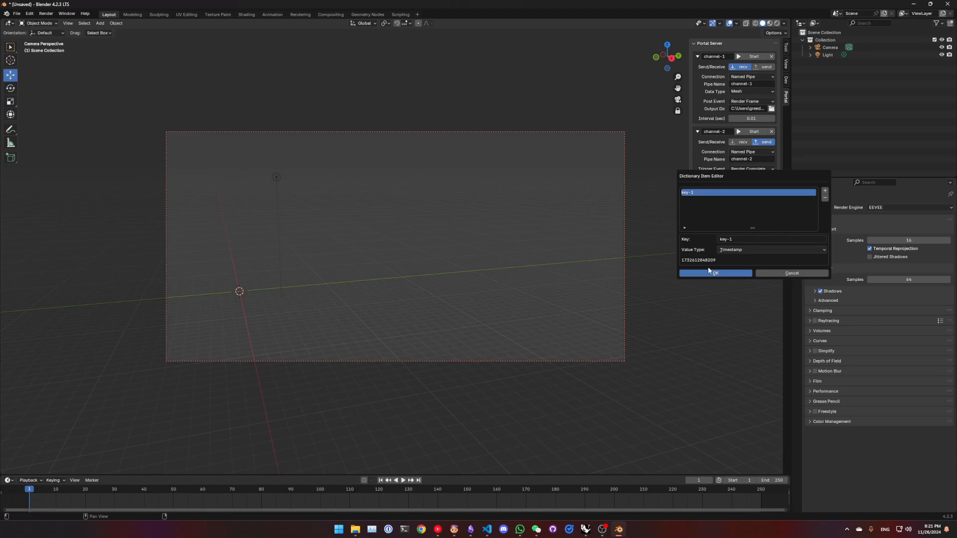
left_click(716, 273)
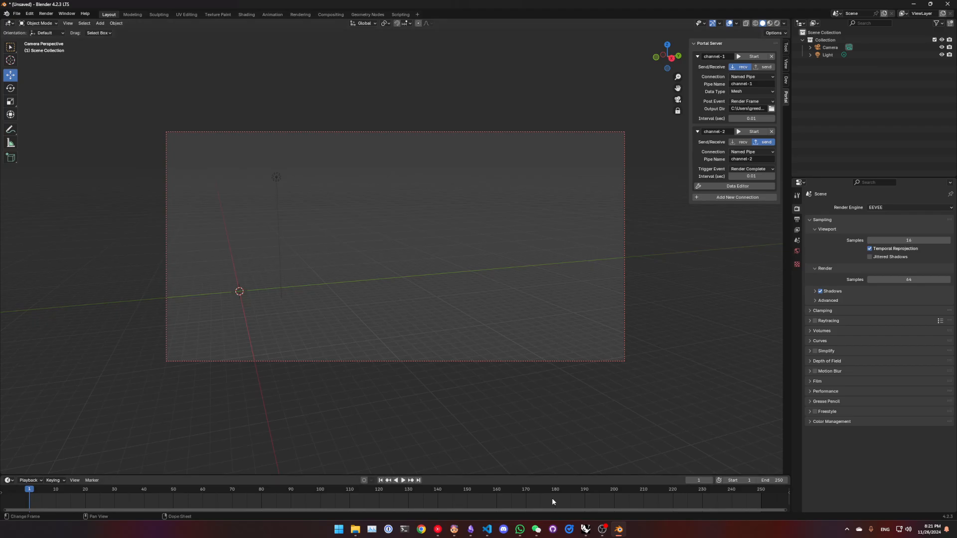
Step: Switch to Grasshopper and connect the Receiver group's C# Script output to the Merge component that feeds the StepSolver
left_click(584, 530)
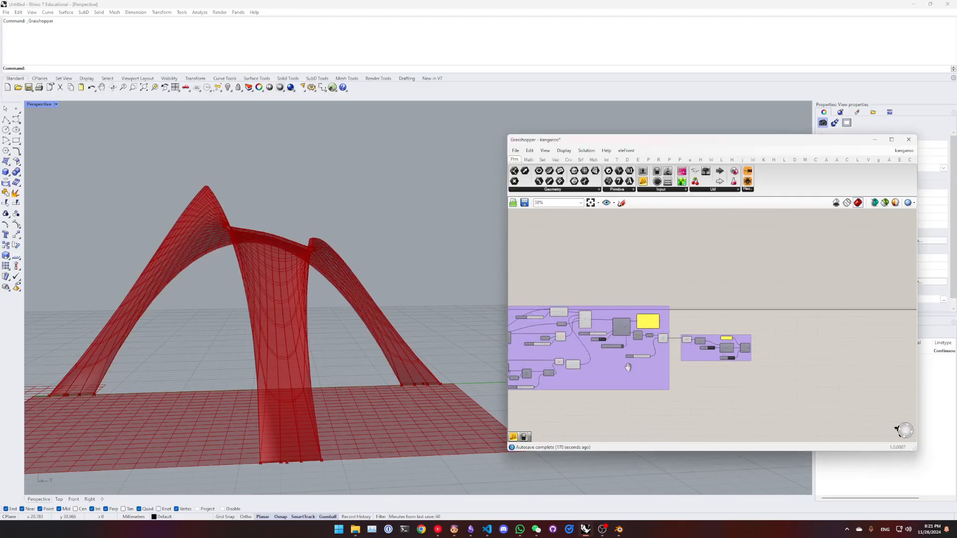
scroll(725, 351, "up", 5)
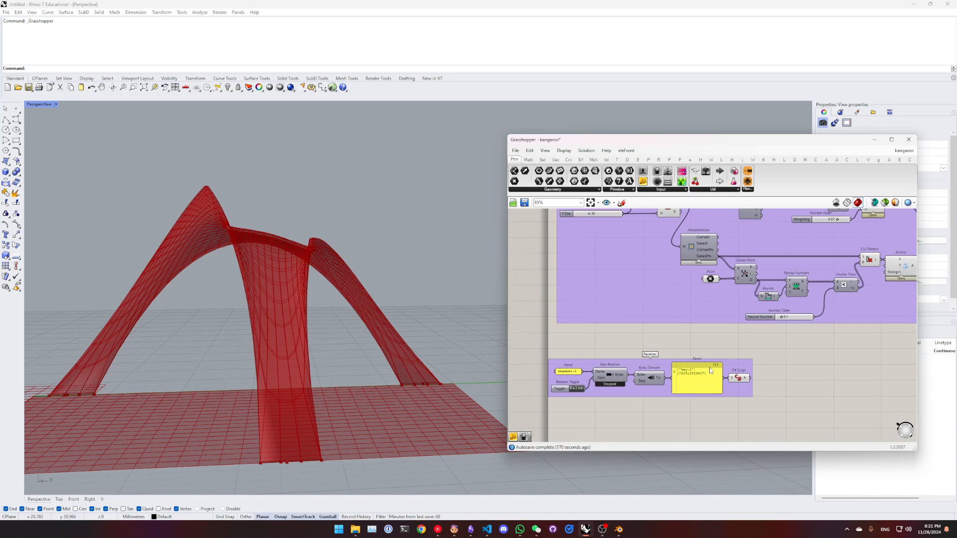
right_click_drag(661, 372, 619, 396)
right_click_drag(747, 397, 578, 415)
scroll(579, 415, "down", 2)
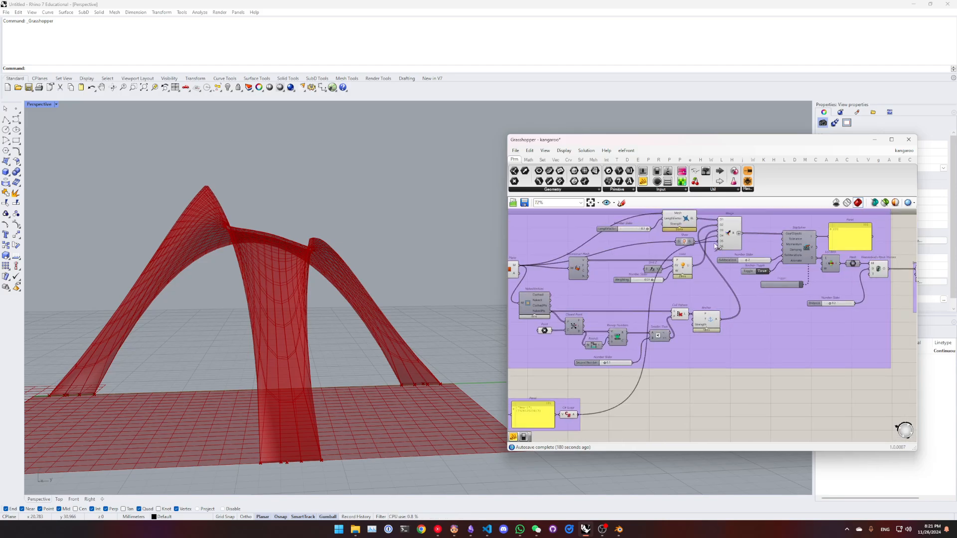
scroll(725, 245, "up", 3)
scroll(725, 245, "down", 3)
Step: Select the C# Script component at the end of the Receiver group for a closer look
right_click_drag(725, 245, 887, 177)
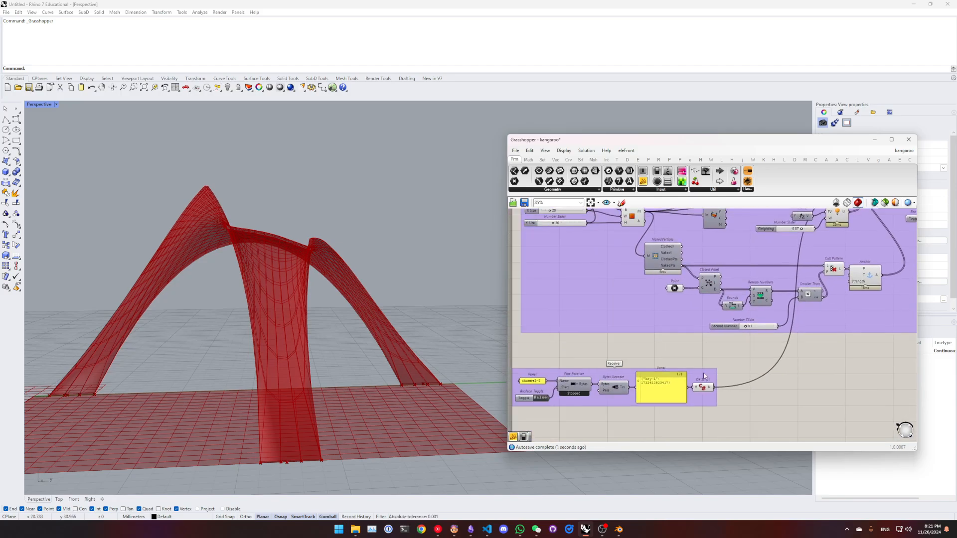
scroll(679, 389, "up", 4)
left_click_drag(727, 389, 732, 389)
right_click_drag(728, 374, 709, 370)
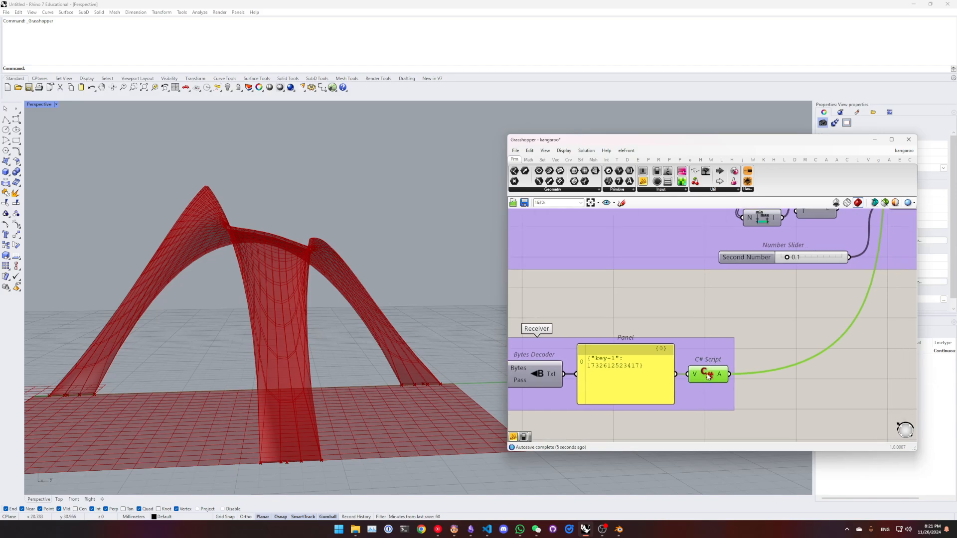
Step: Open the code of the Receiver group's C# Script component, examine its RunScript body, and close the editor
double_click(708, 377)
left_click_drag(578, 404, 697, 403)
left_click(649, 403)
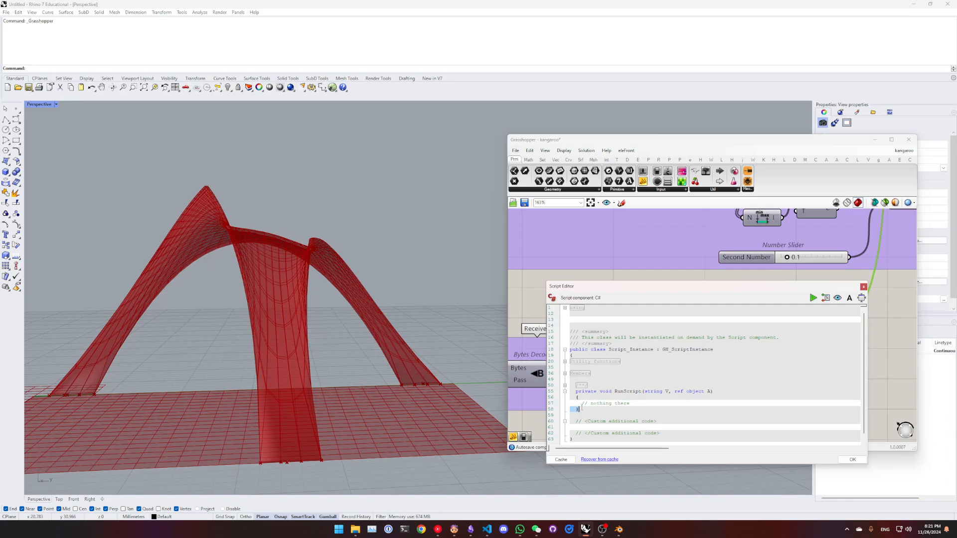
mouse_move(579, 405)
left_mouse_down()
mouse_move(630, 404)
mouse_move(579, 404)
left_mouse_up()
left_click(863, 287)
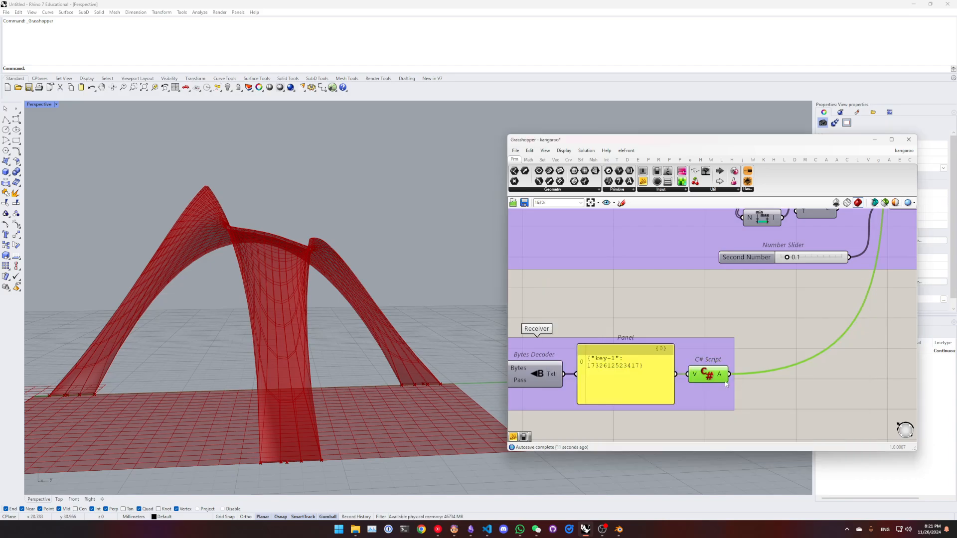
Step: Examine the C# Script component's input and output connections at the end of the Receiver group
mouse_move(695, 377)
right_click_drag(648, 377, 666, 372)
left_click_drag(724, 374, 726, 373)
scroll(726, 372, "down", 1)
right_click_drag(725, 372, 681, 375)
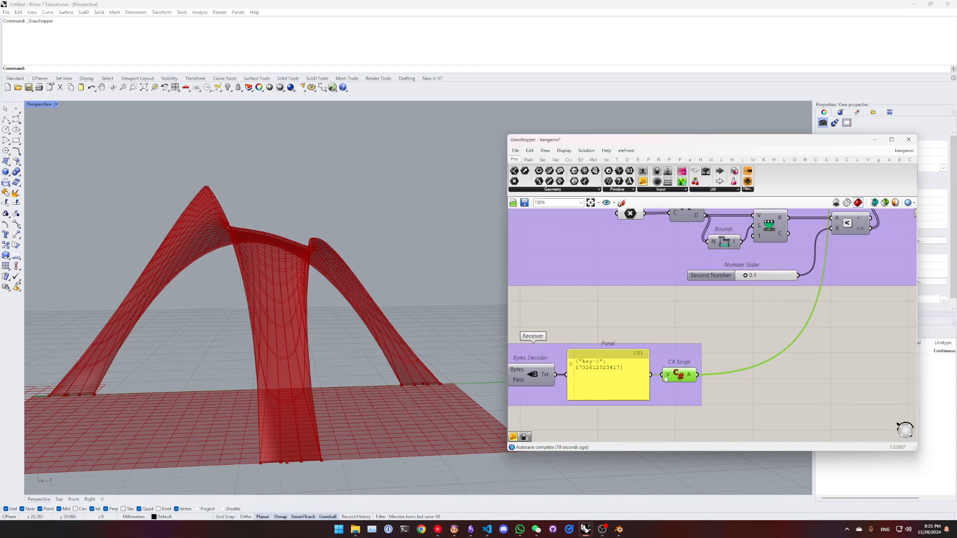
scroll(679, 374, "up", 2)
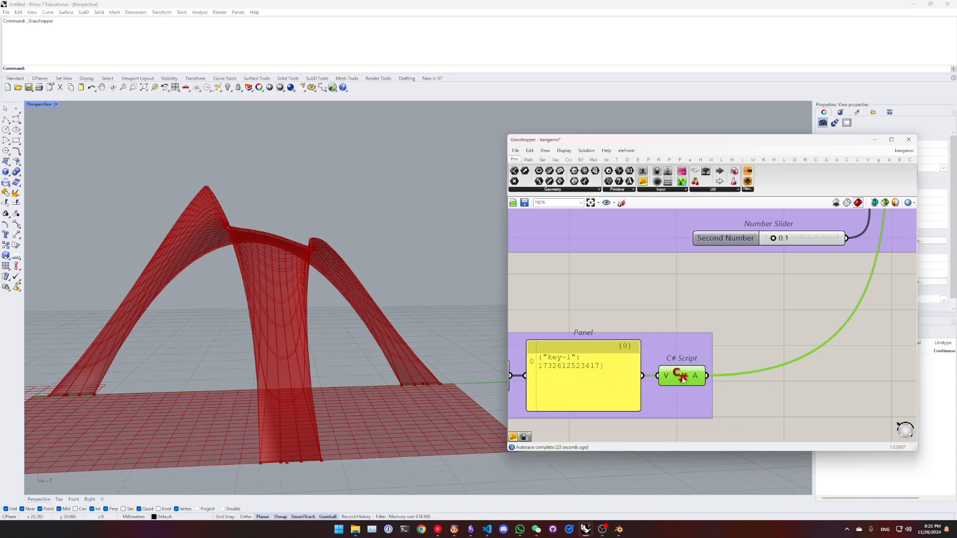
left_click_drag(684, 381, 679, 381)
scroll(668, 385, "down", 3)
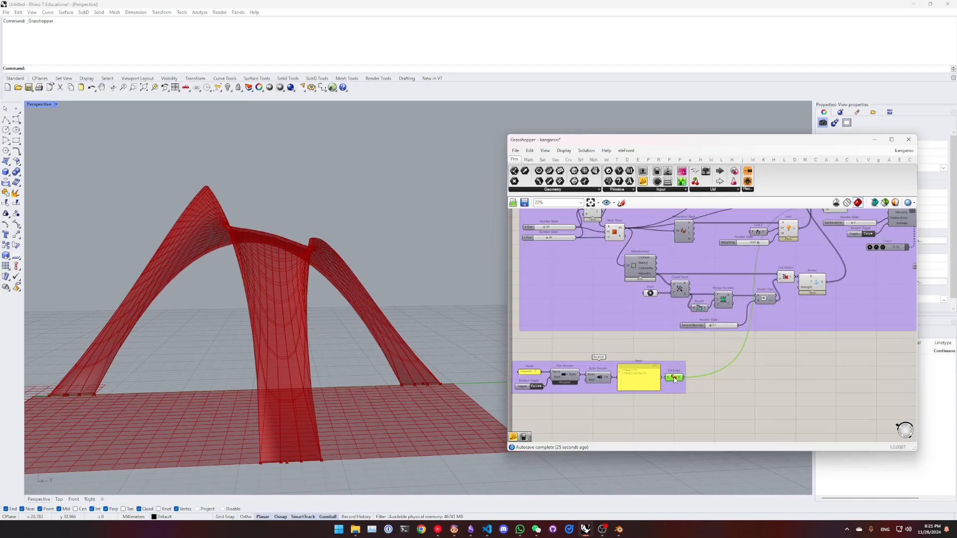
right_click_drag(668, 385, 656, 399)
left_click_drag(586, 390, 588, 393)
left_click(652, 397)
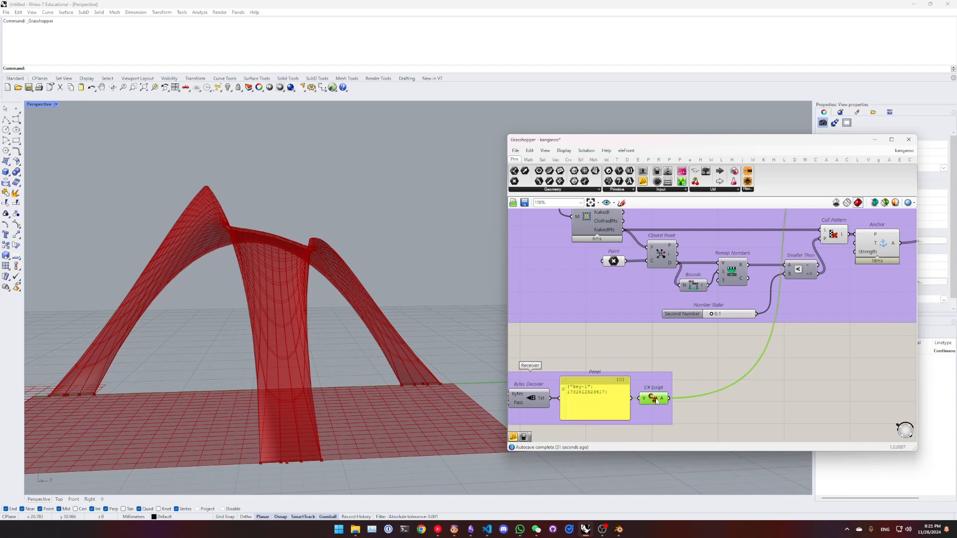
right_click_drag(634, 397, 584, 402)
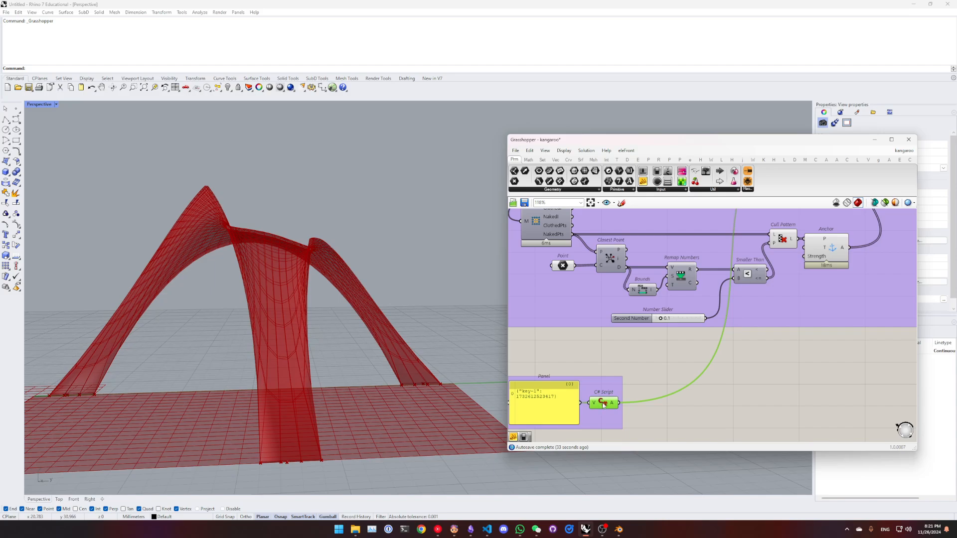
Step: Trace the signal path from the Receiver through the Merge and StepSolver components to the Sender group
scroll(679, 383, "down", 4)
scroll(723, 301, "up", 4)
right_click_drag(758, 257, 662, 327)
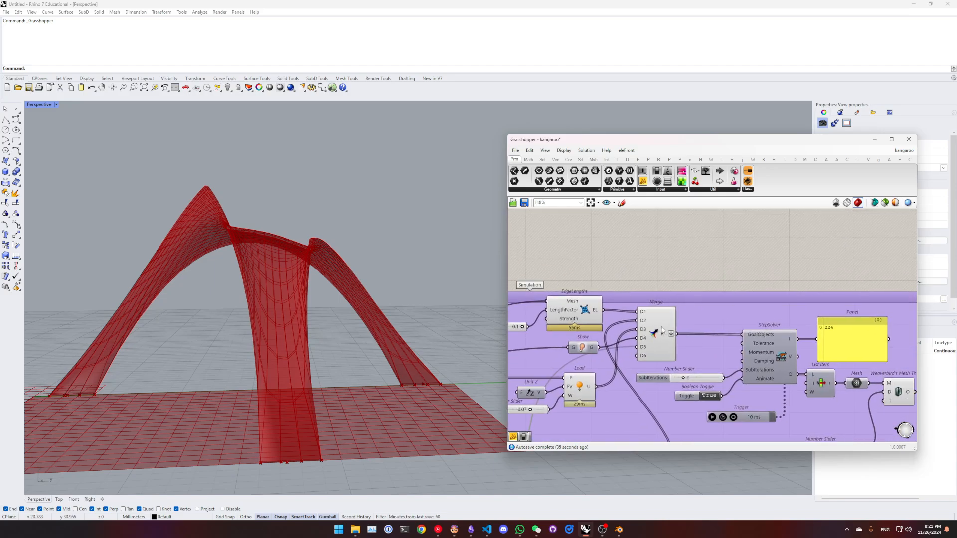
left_click(662, 327)
right_click_drag(778, 352, 595, 354)
left_click(596, 354)
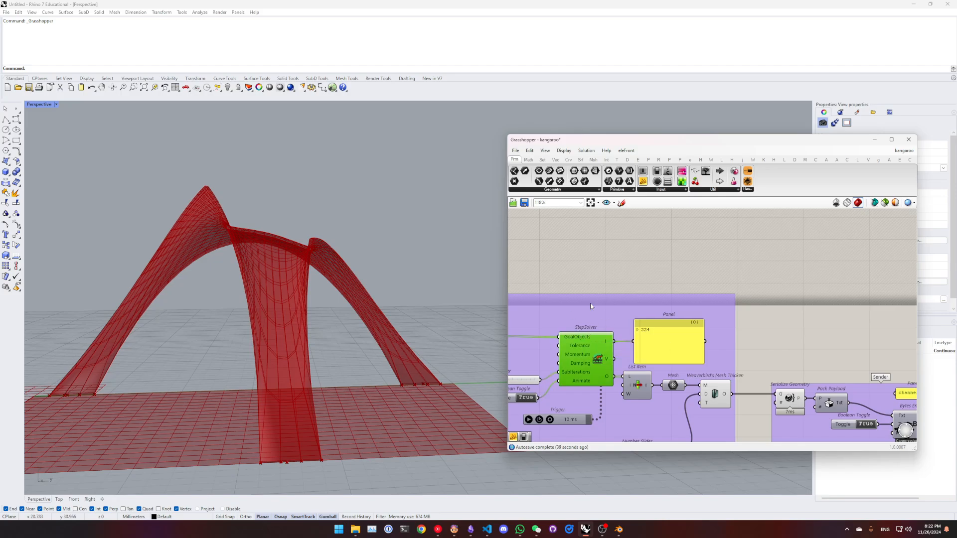
right_click_drag(554, 364, 635, 327)
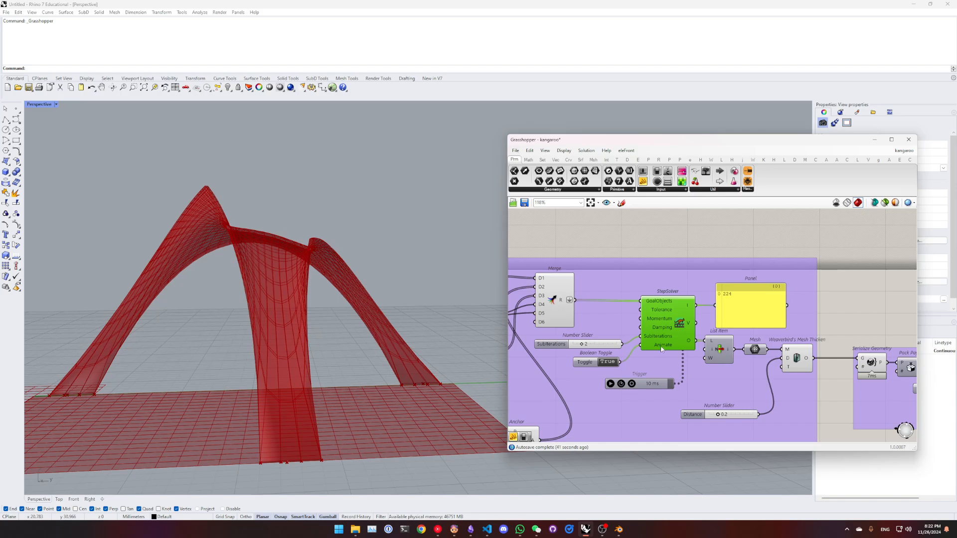
scroll(663, 351, "down", 3)
right_click_drag(644, 391, 738, 351)
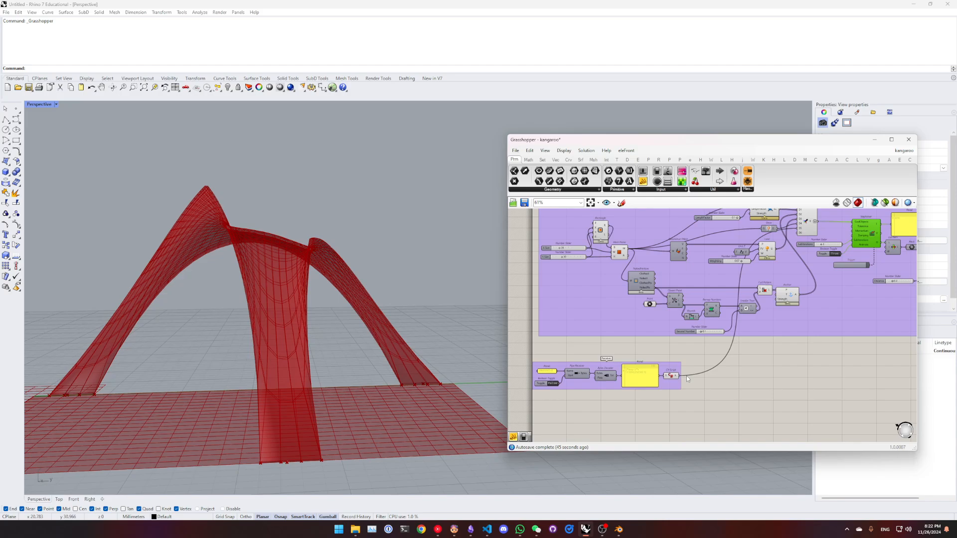
right_click_drag(839, 355, 629, 404)
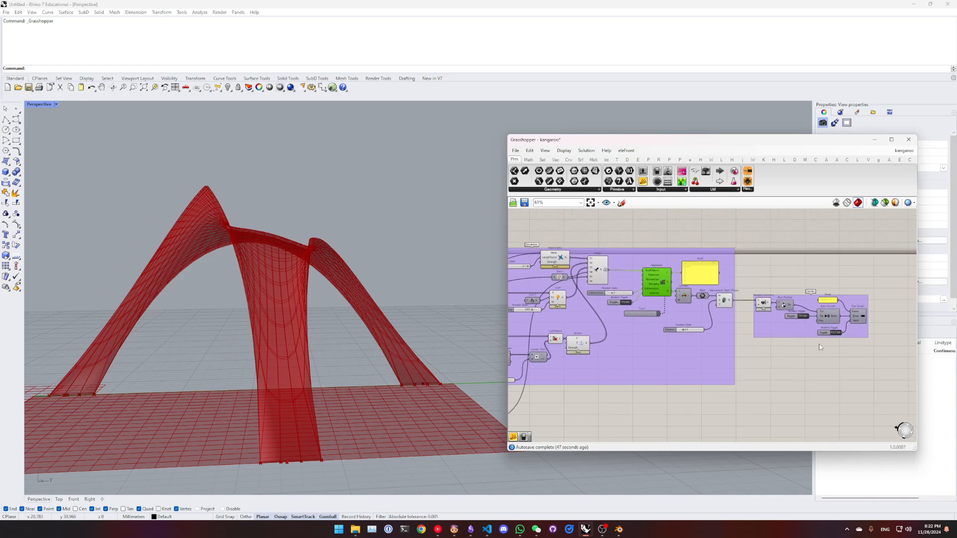
right_click_drag(780, 338, 731, 349)
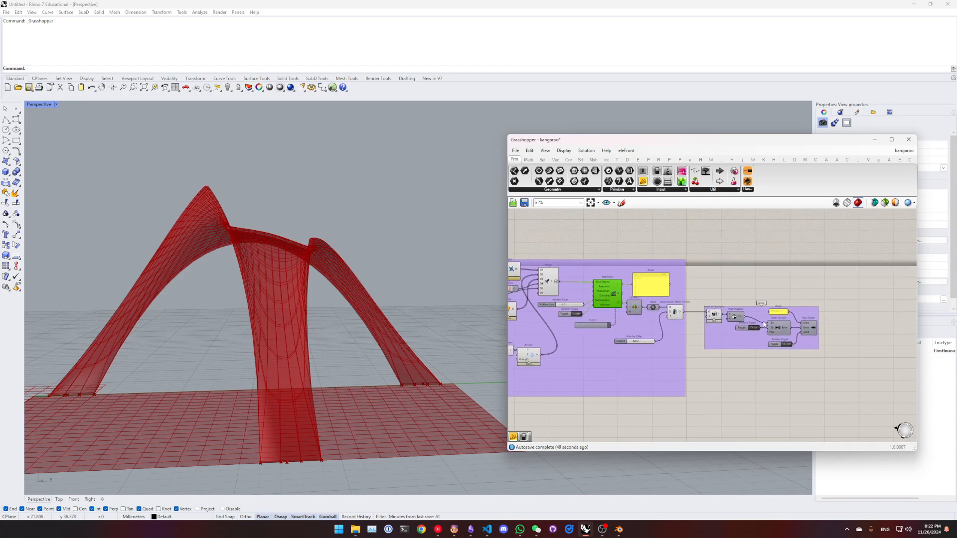
scroll(764, 323, "up", 3)
scroll(748, 328, "down", 3)
Step: Switch to Blender and start both the channel-1 and channel-2 Portal connections
left_click(618, 529)
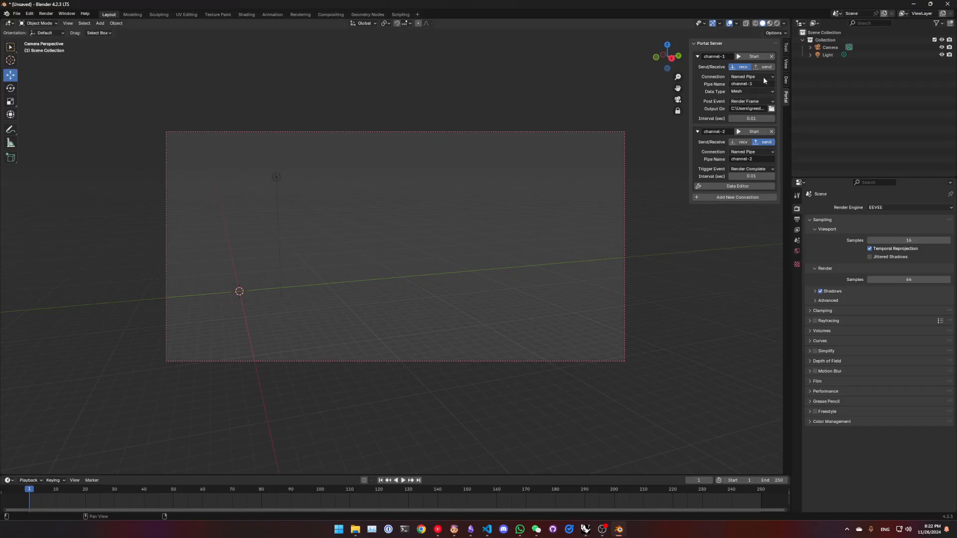
left_click(758, 56)
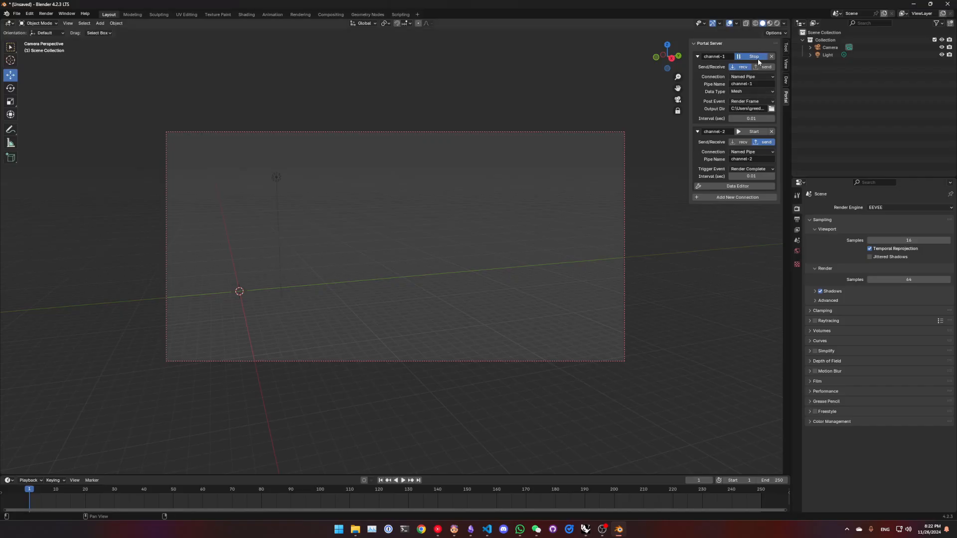
left_click(749, 131)
Step: Return to Grasshopper and set the Boolean toggle feeding the StepSolver's Animate input to False
left_click(620, 531)
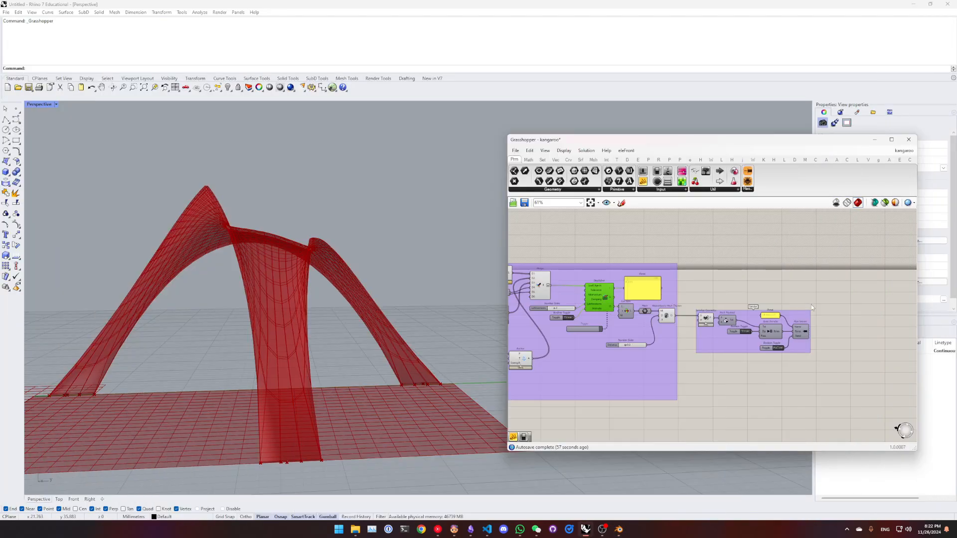
scroll(670, 327, "up", 4)
left_click(668, 327)
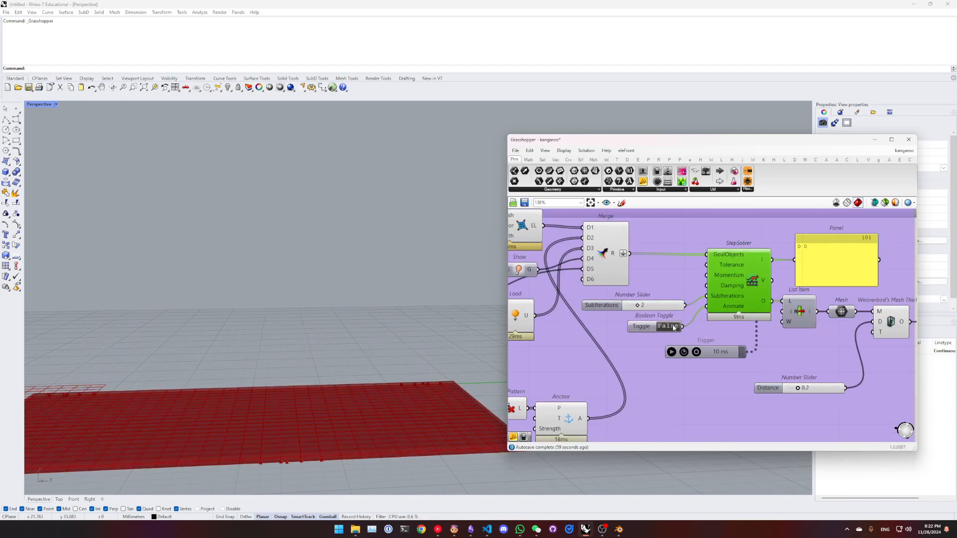
Step: Set the Boolean toggle for the Pipe Sender's Send input in the Sender group to True
scroll(673, 333, "down", 1)
right_click_drag(796, 353, 616, 340)
scroll(712, 351, "down", 4)
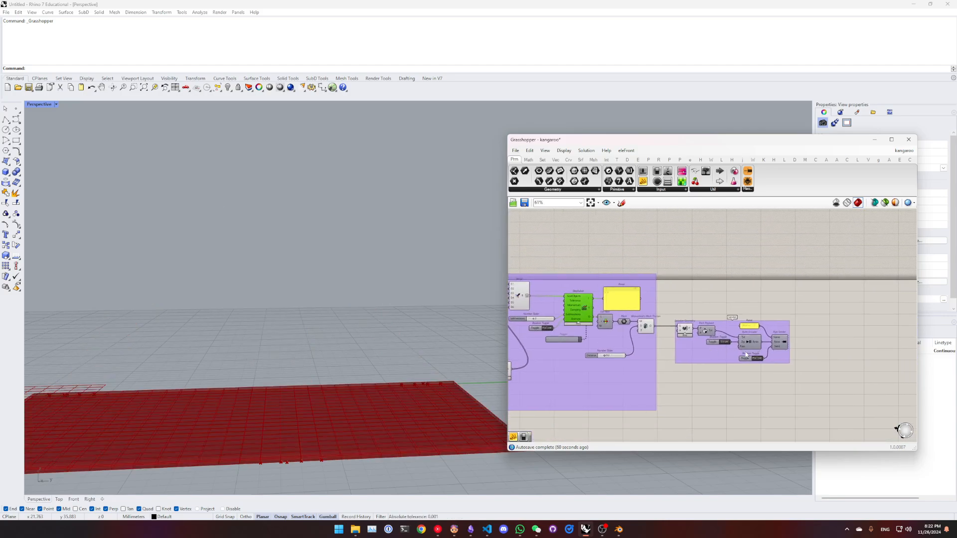
scroll(791, 361, "up", 5)
double_click(718, 357)
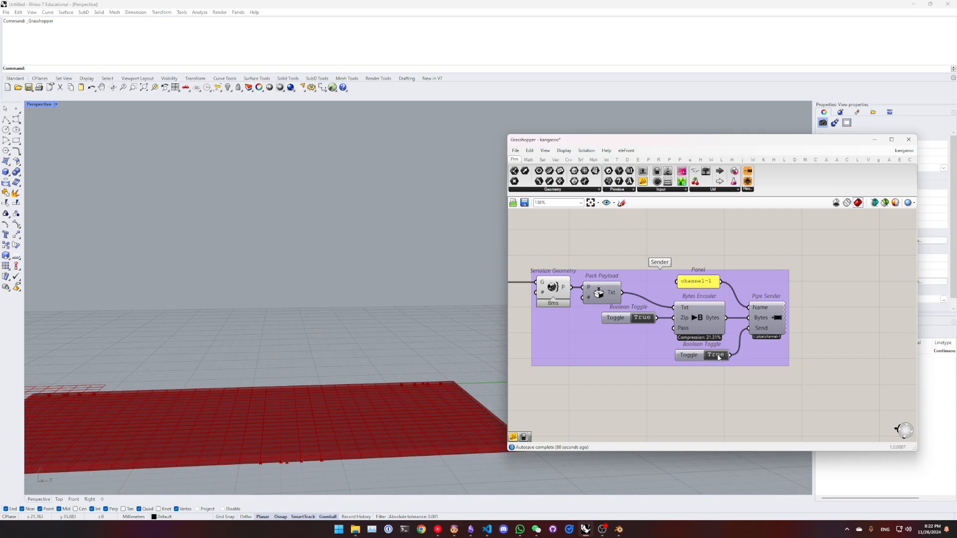
Step: Set the Receiver group's Start toggle to True for channel-2 and check the received mesh in Blender
scroll(718, 357, "down", 5)
right_click_drag(649, 381, 744, 345)
right_click_drag(556, 387, 803, 364)
scroll(632, 384, "up", 5)
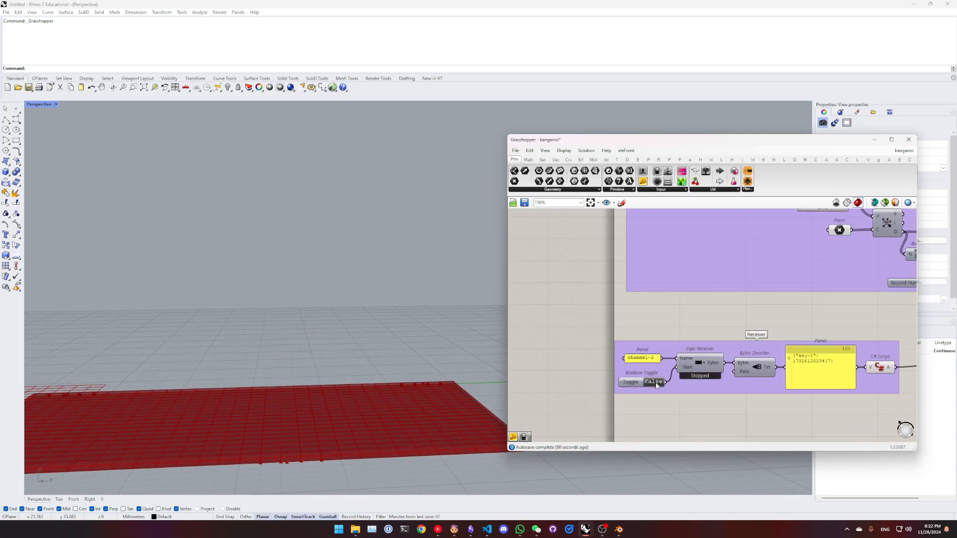
left_click(619, 532)
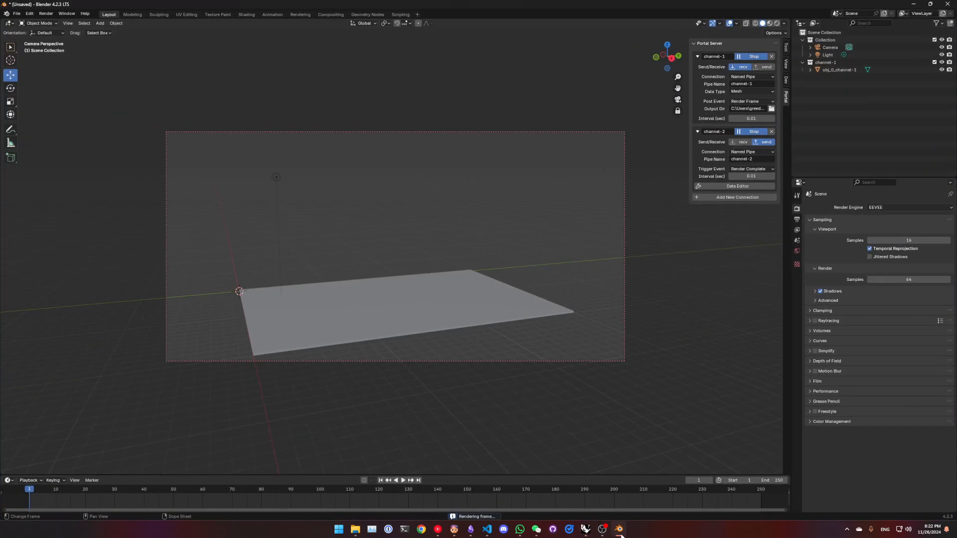
left_click(620, 532)
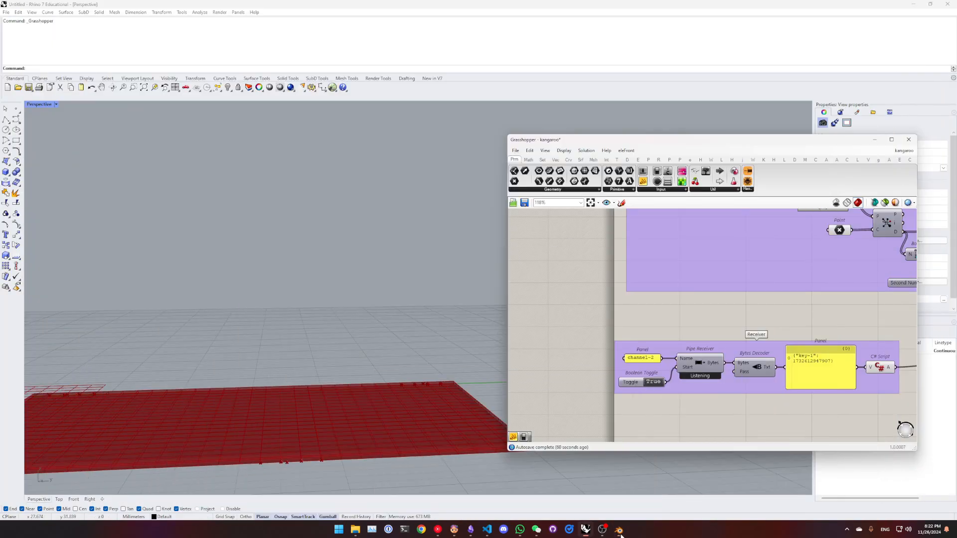
Step: Run the simulation by setting the StepSolver's Animate toggle to True
scroll(710, 371, "down", 5)
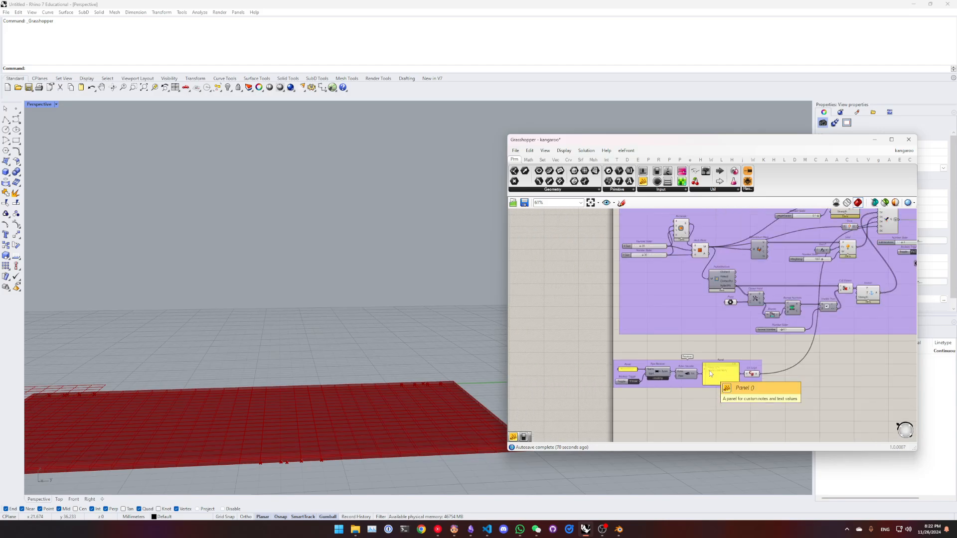
scroll(737, 329, "up", 5)
double_click(712, 300)
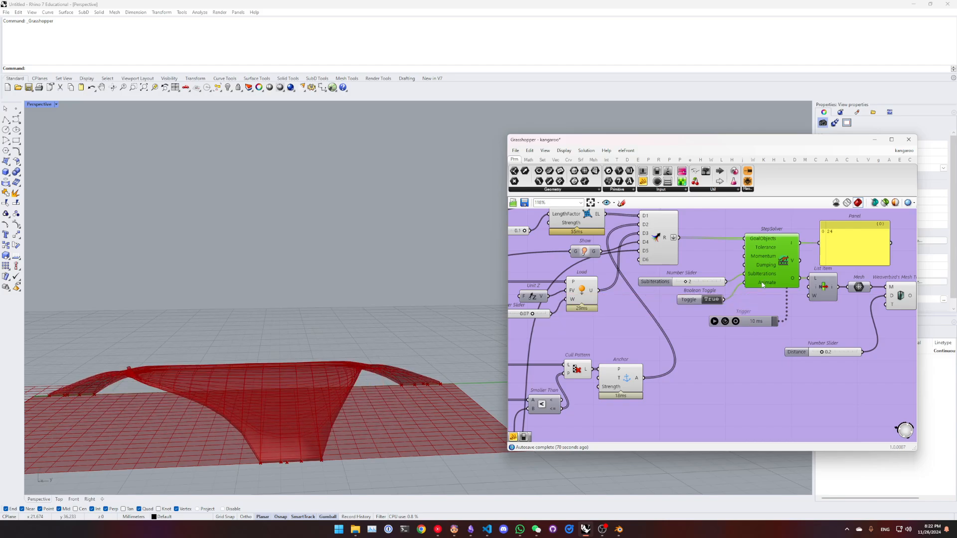
Step: Switch to Blender, watch the mesh update, and stop the channel-1 and channel-2 connections
left_click(620, 534)
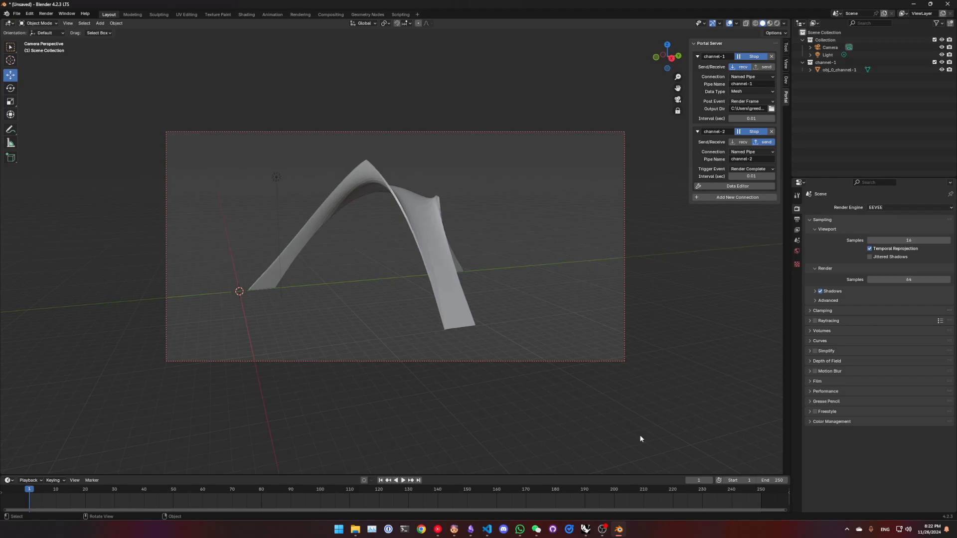
left_click(754, 57)
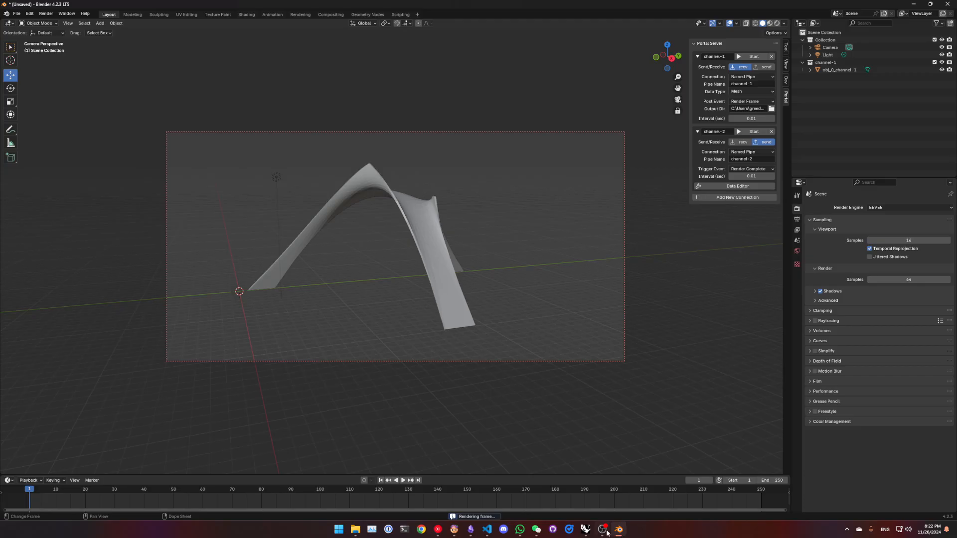
Step: Switch to Grasshopper and examine the toggles of the Sender and Receiver groups
left_click(587, 530)
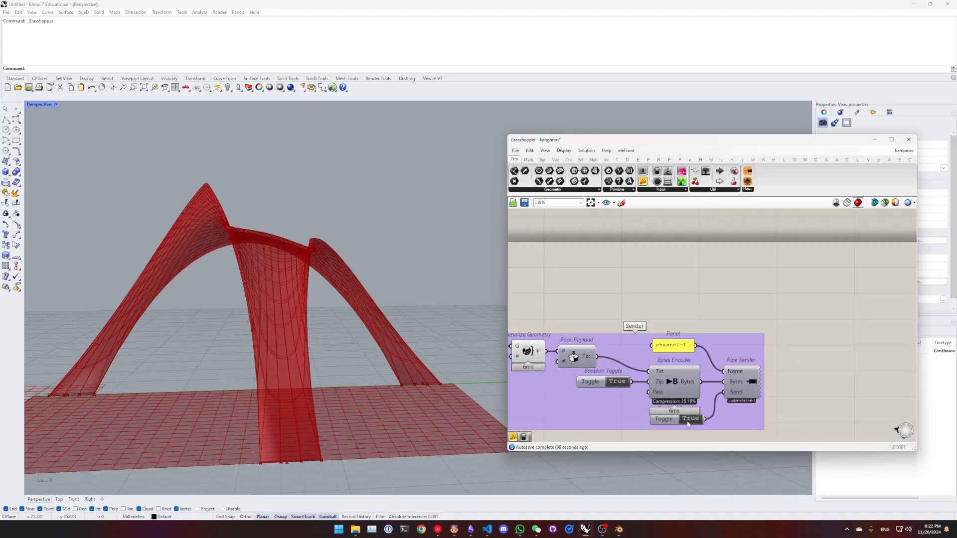
scroll(688, 423, "down", 4)
right_click_drag(688, 424, 831, 284)
right_click_drag(592, 376, 742, 319)
right_click_drag(563, 322, 765, 333)
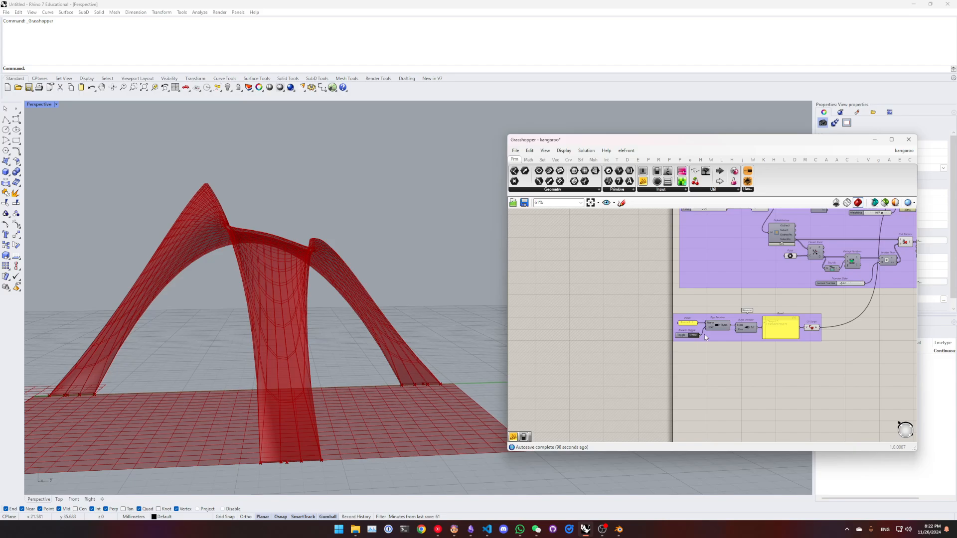
scroll(704, 335, "up", 4)
right_click_drag(677, 338, 503, 471)
Step: Check channel-1's output directory in Blender and open the Desktop\renders folder in File Explorer
left_click(621, 531)
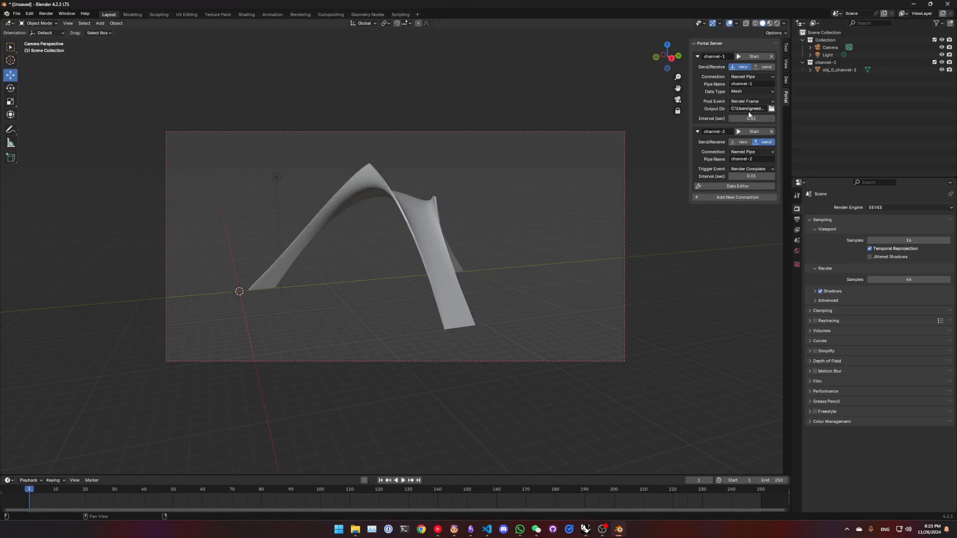
left_click(354, 530)
left_click(483, 155)
left_click(403, 232)
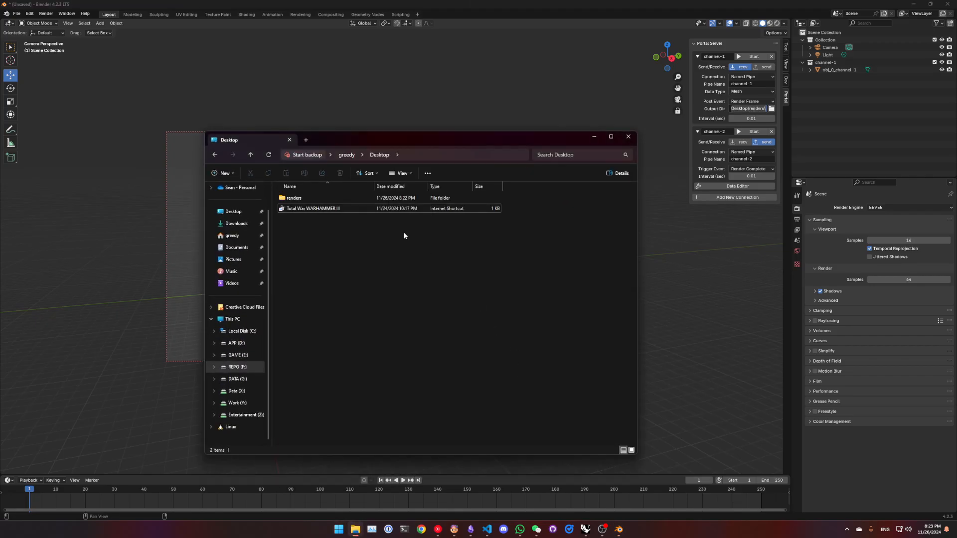
double_click(299, 198)
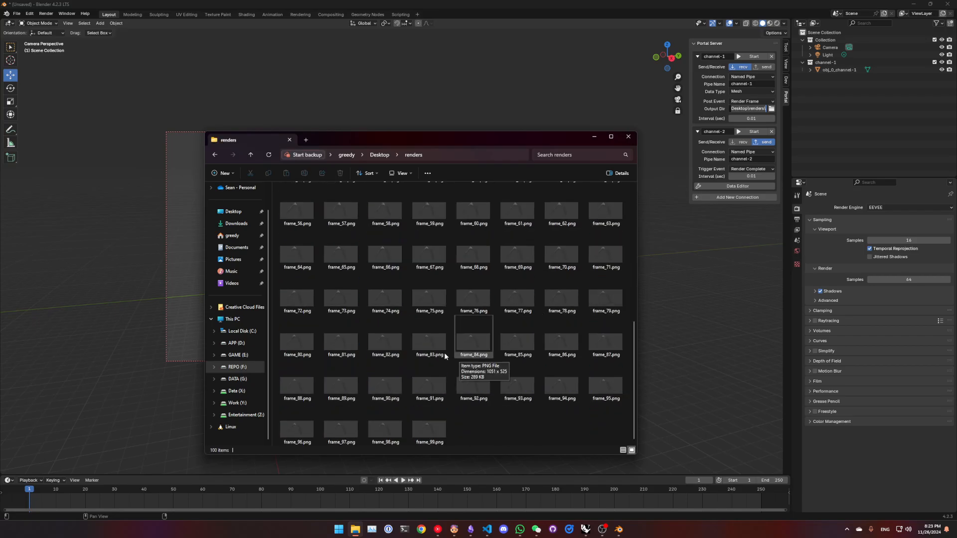
Step: Open the first rendered frame in Windows Photo Viewer and go through the image sequence frame by frame
left_click(304, 222)
double_click(304, 222)
key("Right")
key("Right")
key("Right")
key("Right")
key("Right")
key("Right")
key("Right")
key("Right")
key("Right")
key("Right")
key("Right")
key("Right")
key("Right")
key("Right")
key("Right")
key("Right")
key("Right")
key("Right")
key("Right")
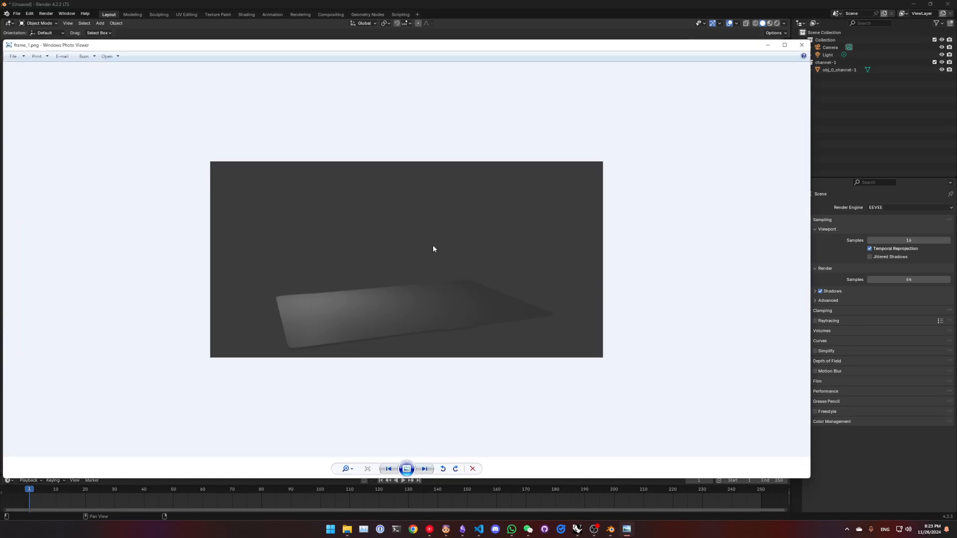
key("Right")
key("Right")
key("Right")
key("Right")
key("Right")
key("Right")
key("Right")
key("Right")
key("Right")
key("Right")
key("Right")
key("Right")
key("Right")
key("Right")
key("Right")
key("Right")
key("Right")
key("Right")
key("Right")
key("Right")
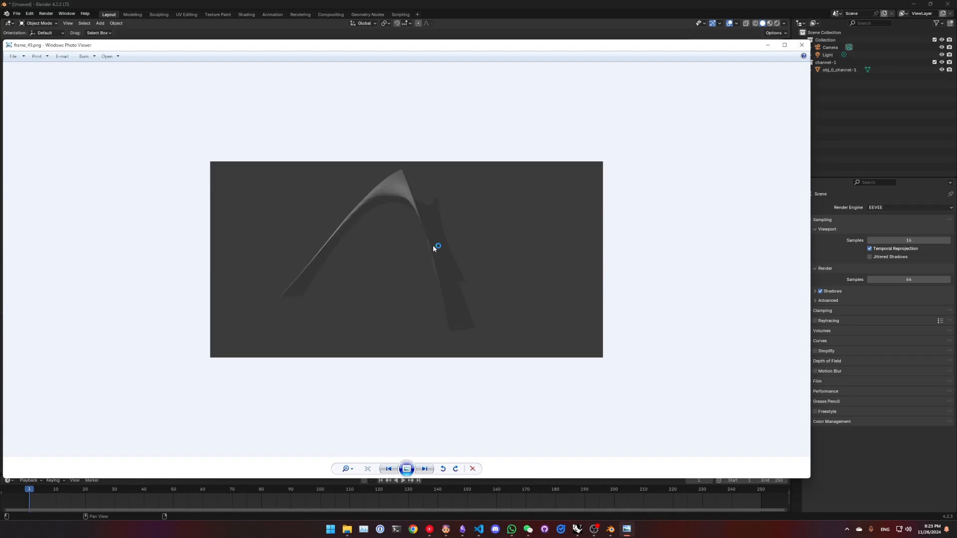
key("Right")
key("Right")
key("Right")
key("Right")
key("Right")
key("Right")
key("Right")
key("Right")
key("Right")
key("Right")
key("Right")
key("Right")
key("Right")
key("Right")
key("Right")
key("Right")
key("Right")
key("Right")
key("Right")
key("Right")
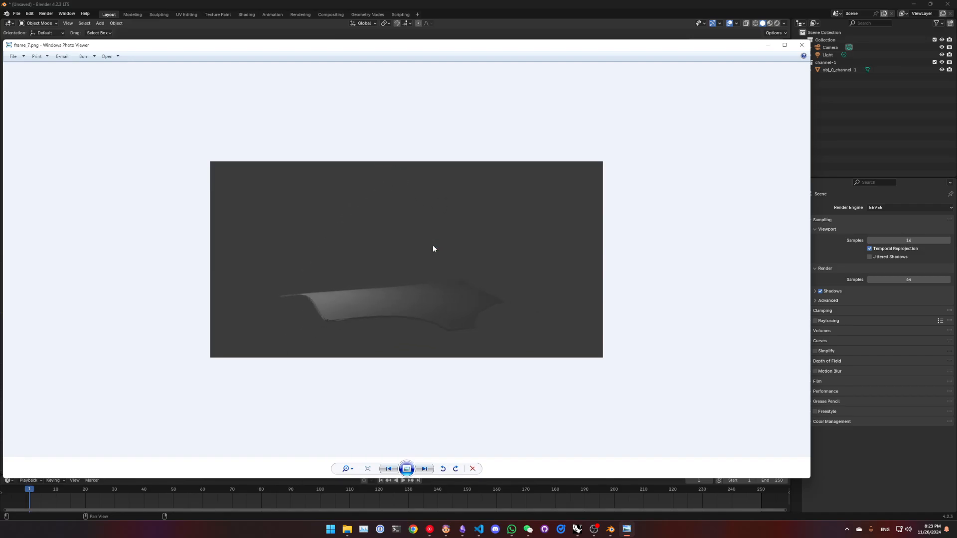
key("Right")
key("Right")
key("Right")
key("Right")
key("Right")
key("Right")
key("Right")
key("Right")
key("Right")
key("Right")
key("Right")
key("Right")
key("Right")
key("Right")
key("Right")
key("Right")
key("Right")
key("Right")
key("Right")
key("Right")
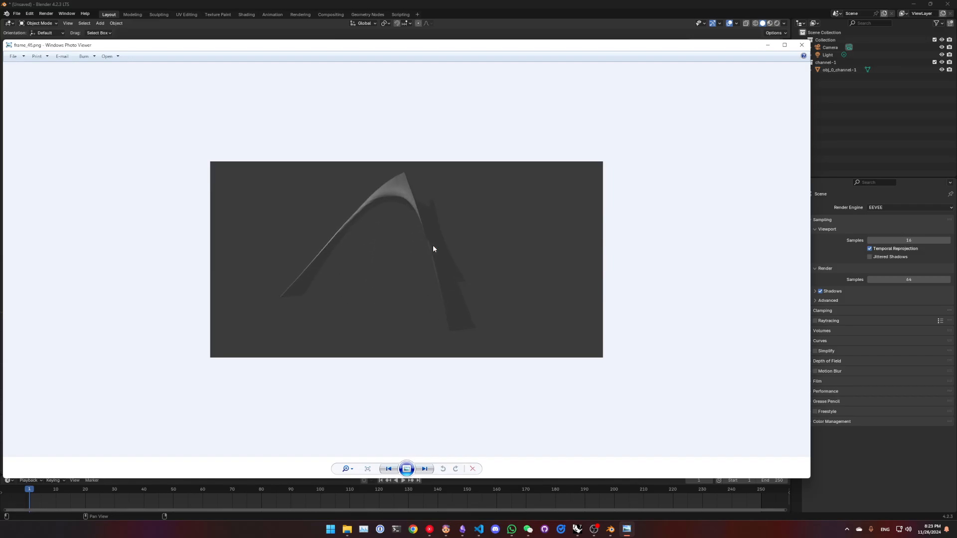
Step: Reopen frames from the renders folder, go through the image sequence again, and put away the photo viewer and folder window
left_click(802, 45)
double_click(390, 333)
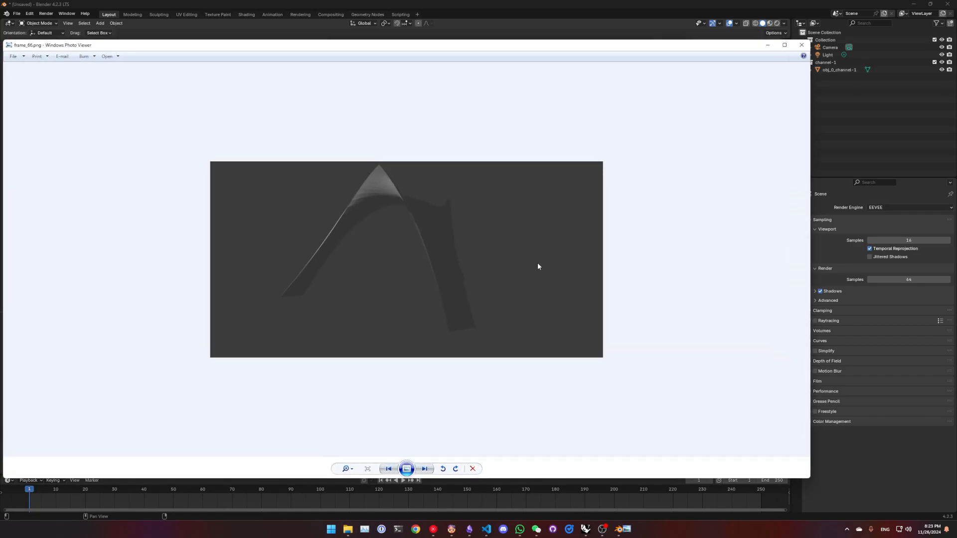
left_click(801, 45)
double_click(473, 195)
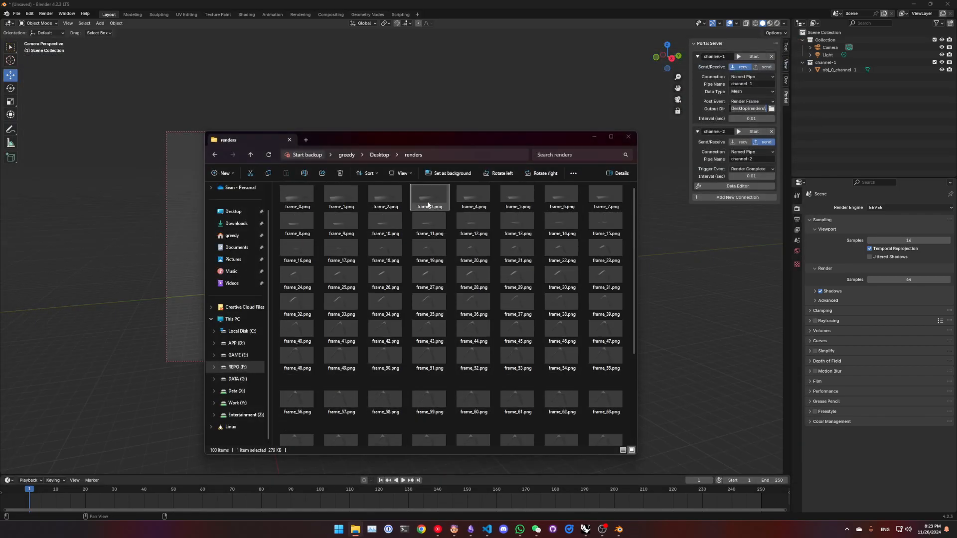
key("Right")
key("Right")
key("Right")
key("Right")
key("Right")
key("Right")
key("Right")
key("Right")
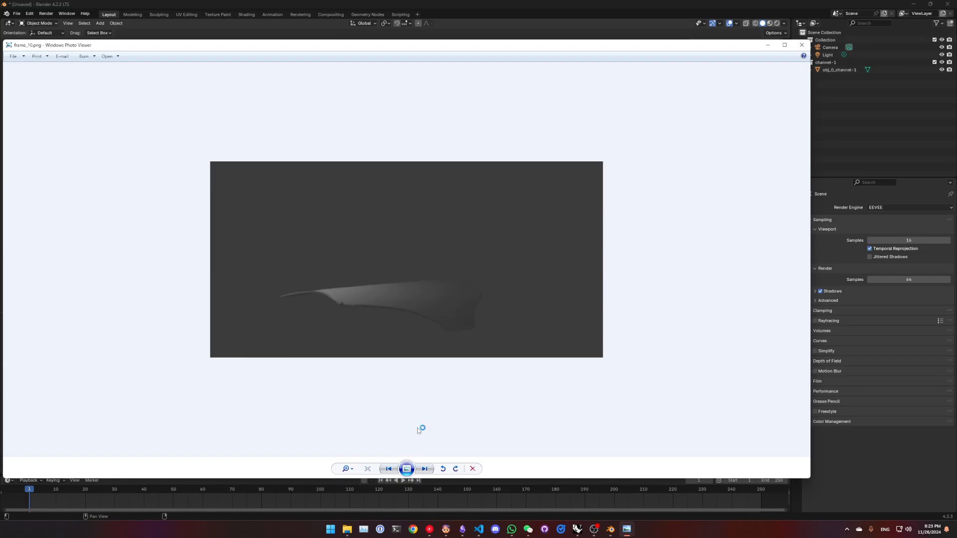
key("Right")
key("Right")
key("Right")
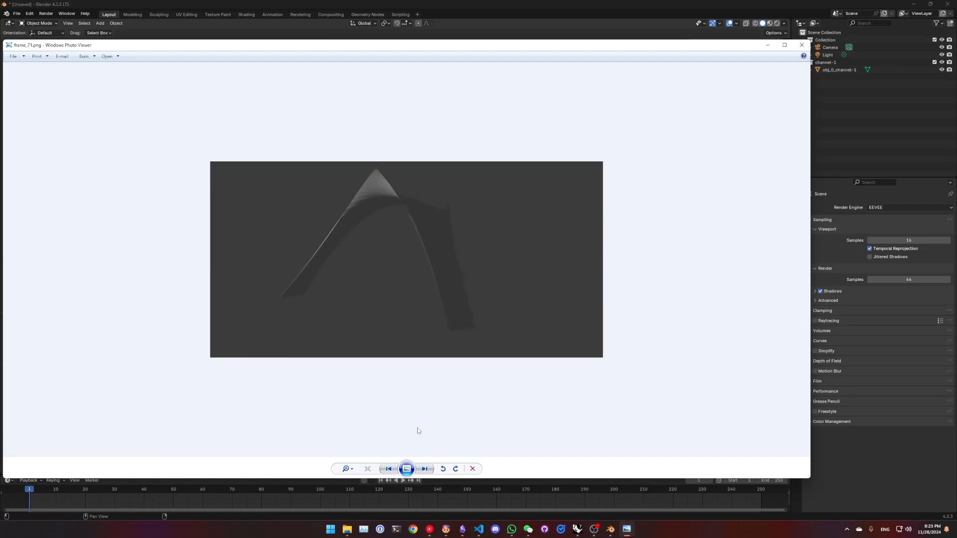
left_click(802, 45)
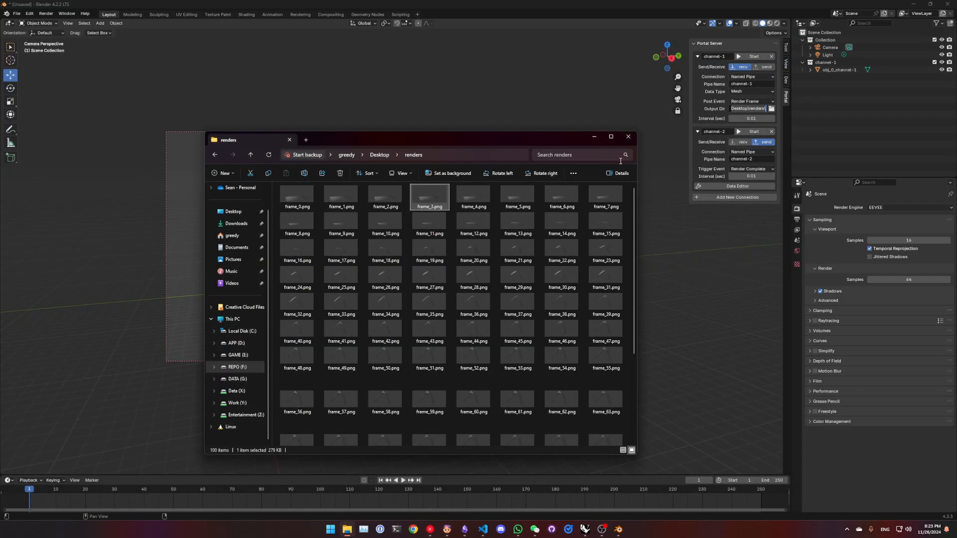
left_click(585, 135)
Step: Set Blender's render engine to Cycles
left_click(796, 223)
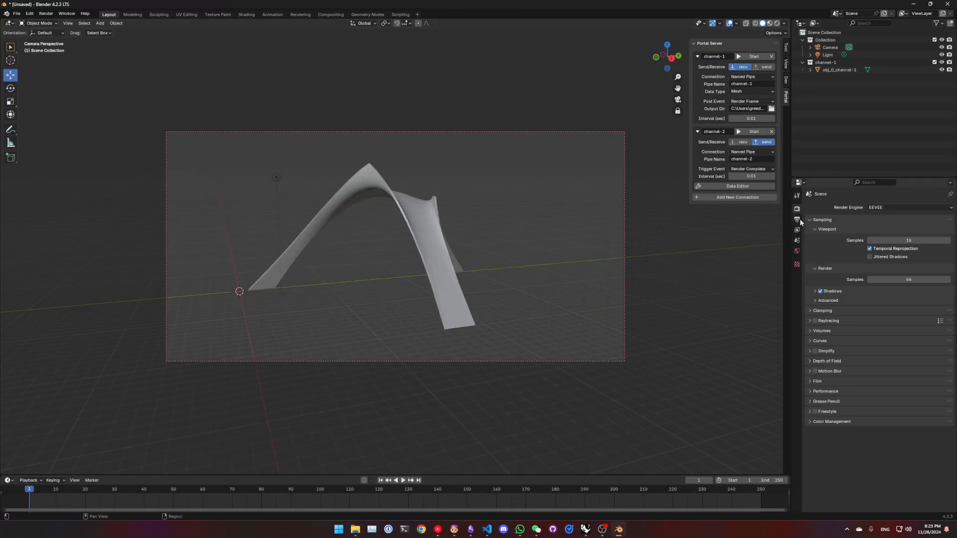
left_click(876, 208)
left_click(883, 232)
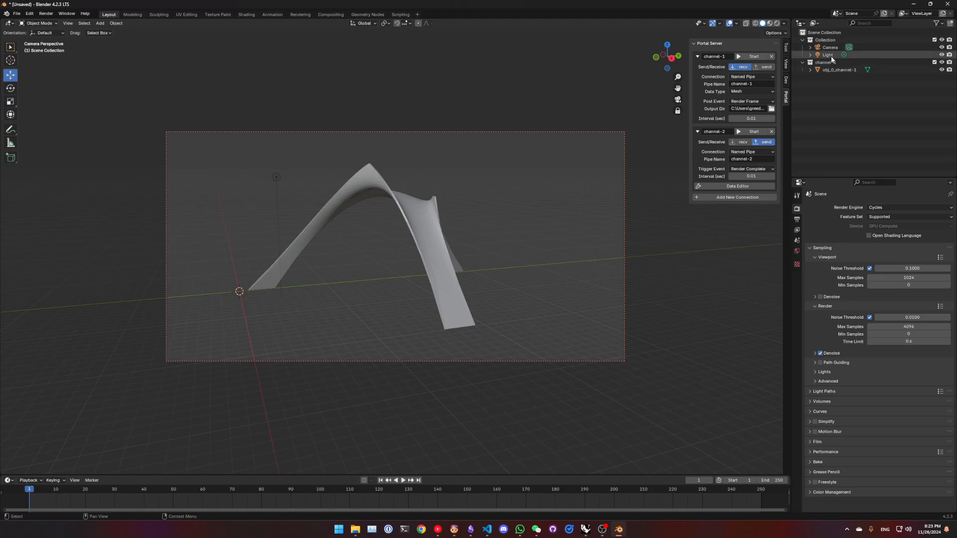
Step: Inspect the obj_0_channel-1 mesh and the scene's Color Management settings, and minimise Blender to return to Rhino
left_click(833, 71)
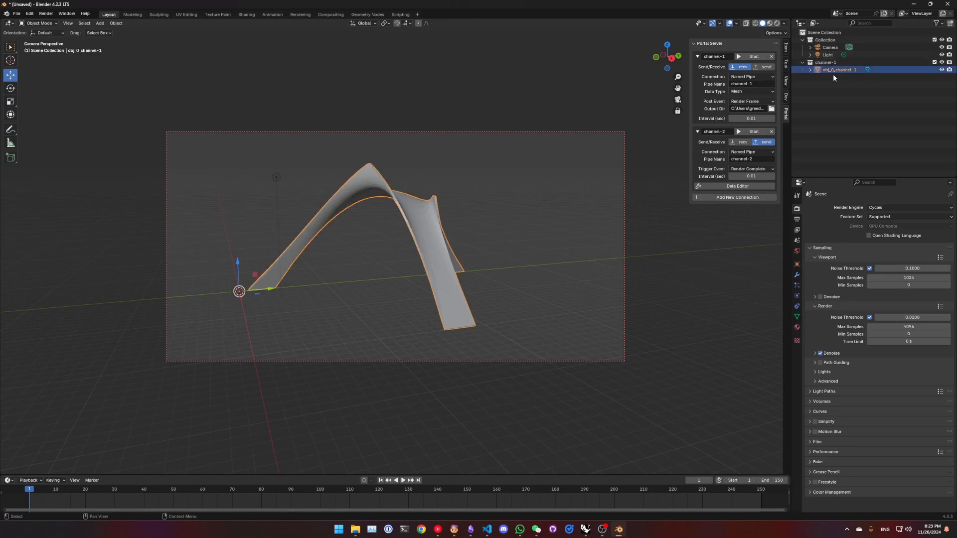
left_click(811, 493)
scroll(827, 489, "down", 3)
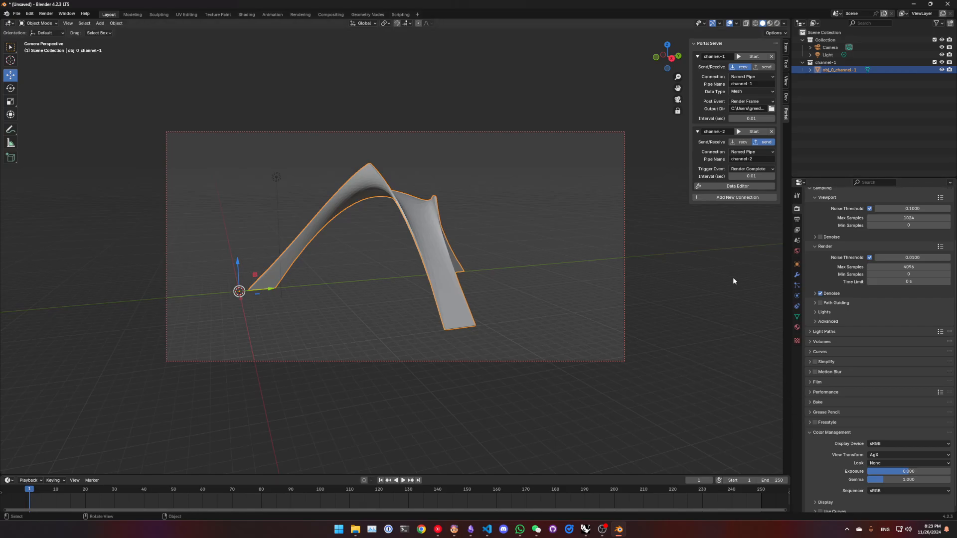
left_click(537, 247)
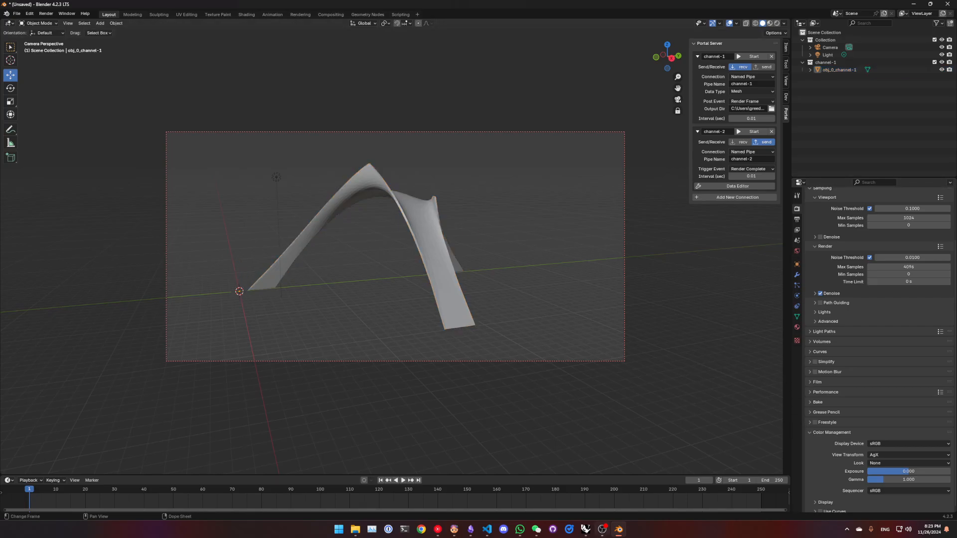
left_click(618, 530)
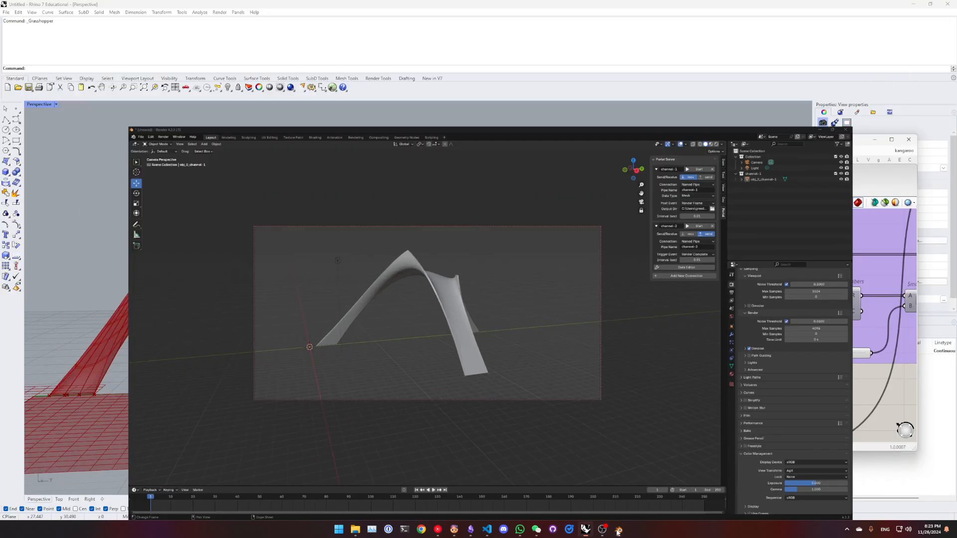